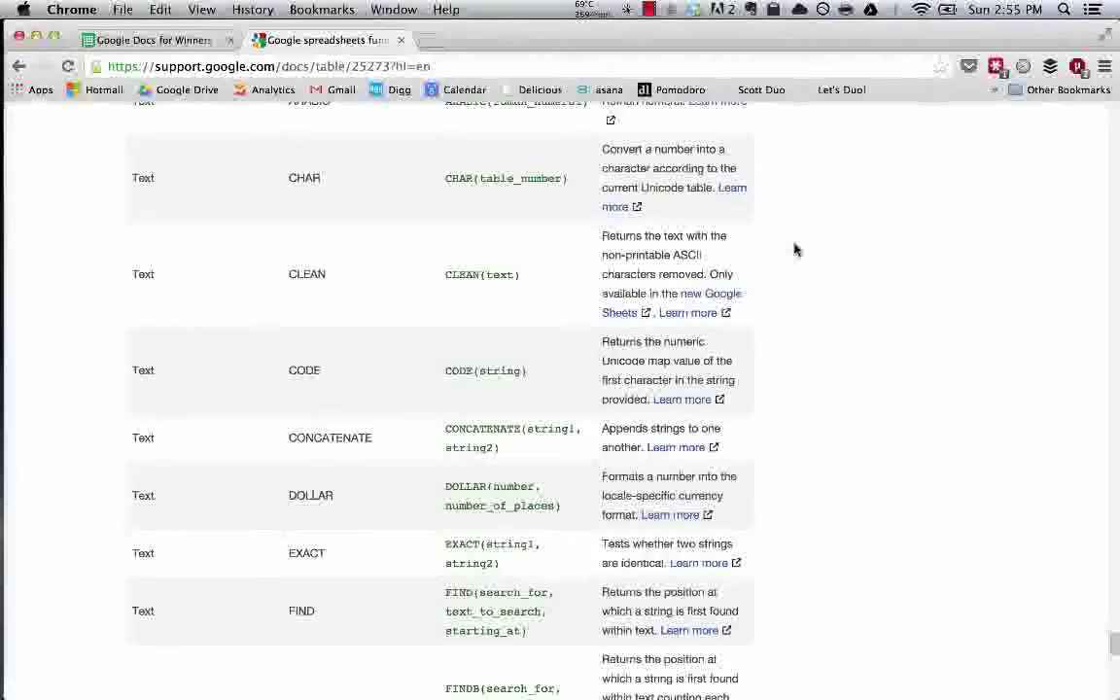
Review the Text functions from CHAR through VALUE in the Google spreadsheets function list
{"action": "scroll", "coordinate": [364, 256], "scroll_direction": "down", "scroll_amount": 5}
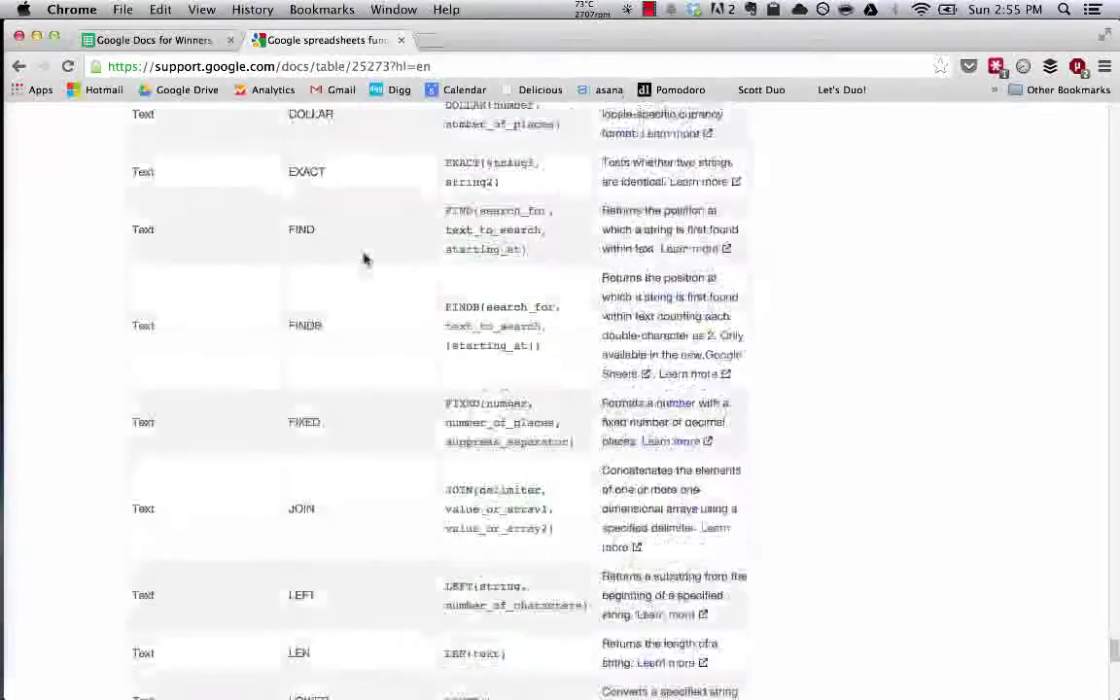
{"action": "scroll", "coordinate": [376, 407], "scroll_direction": "down", "scroll_amount": 5}
{"action": "scroll", "coordinate": [357, 352], "scroll_direction": "down", "scroll_amount": 3}
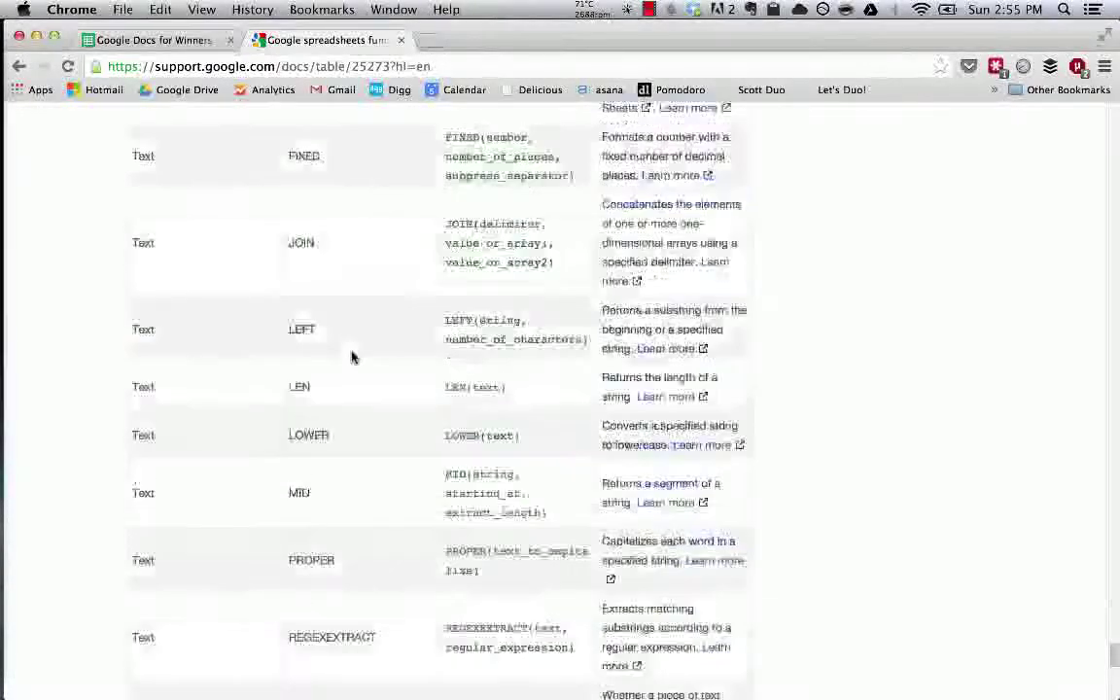
{"action": "scroll", "coordinate": [350, 315], "scroll_direction": "down", "scroll_amount": 3}
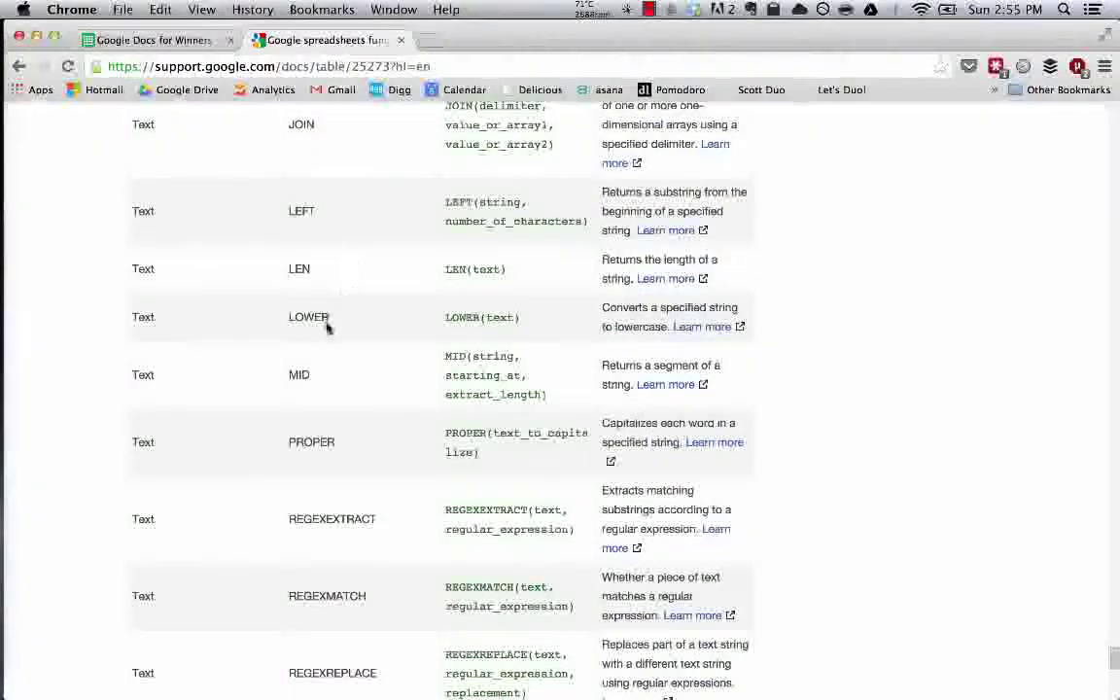
{"action": "scroll", "coordinate": [339, 458], "scroll_direction": "down", "scroll_amount": 7}
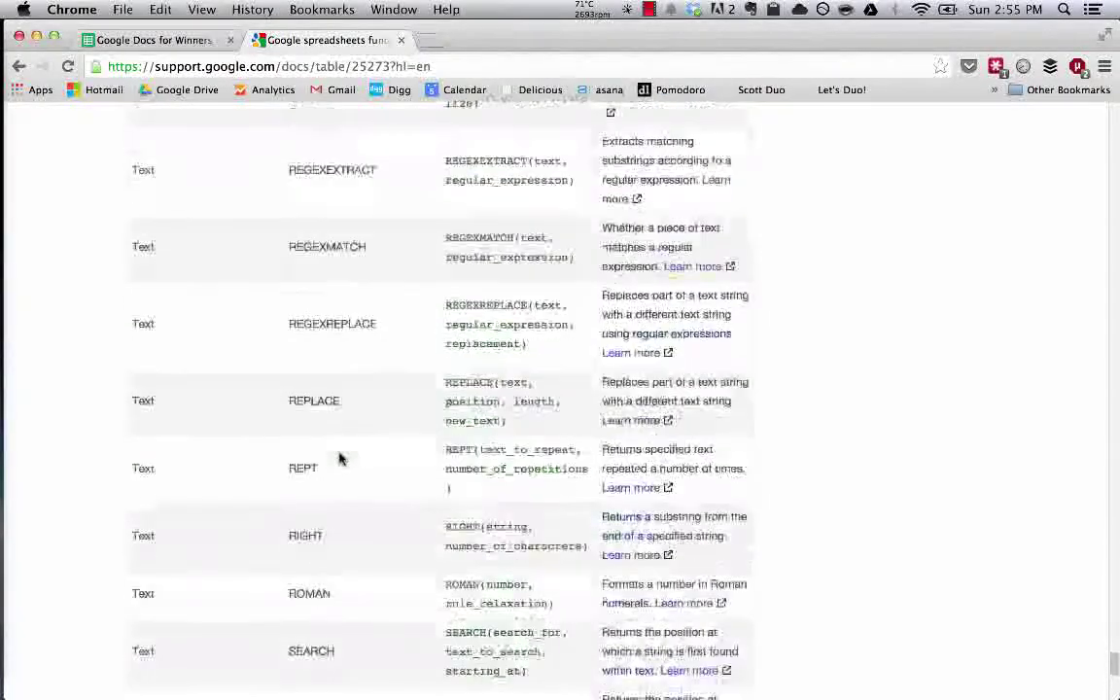
{"action": "scroll", "coordinate": [369, 380], "scroll_direction": "down", "scroll_amount": 7}
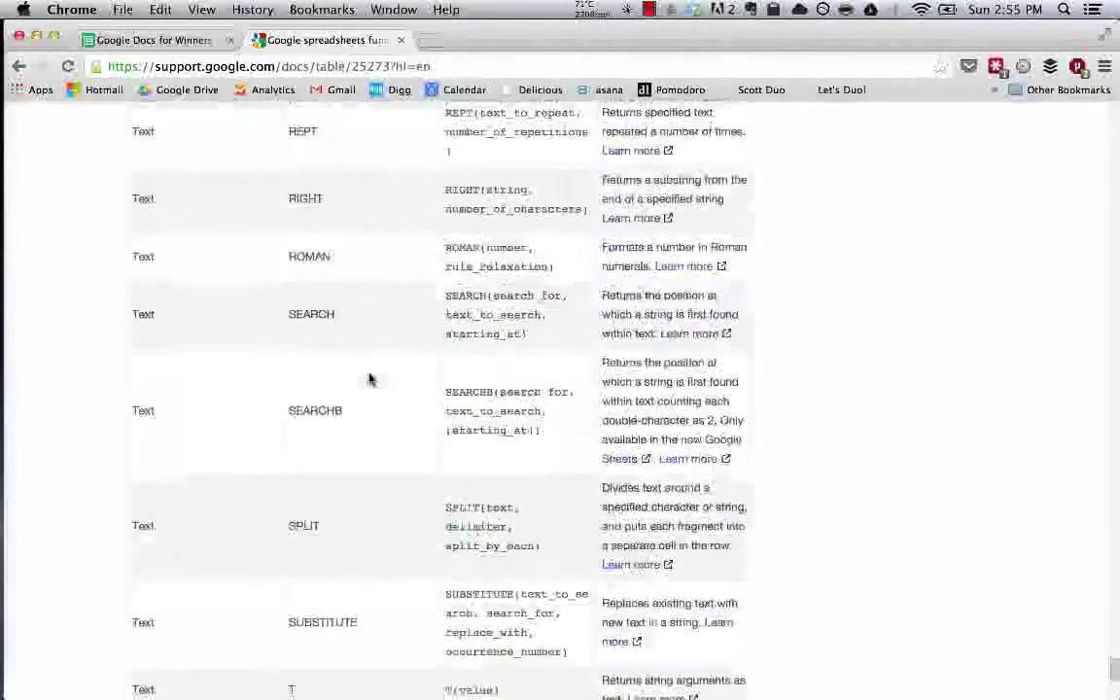
{"action": "scroll", "coordinate": [370, 380], "scroll_direction": "down", "scroll_amount": 3}
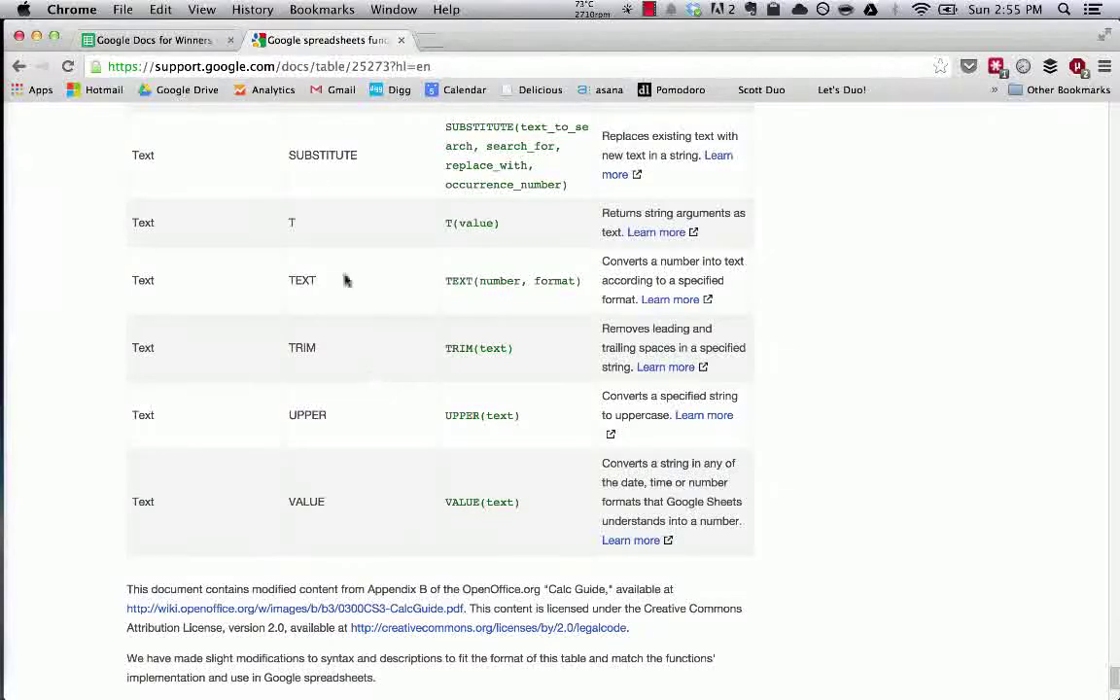
Switch to the Google Docs for Winners spreadsheet and start a CONCATENATE formula in cell A5 of the Text Formulas sheet
{"action": "left_click", "coordinate": [155, 40]}
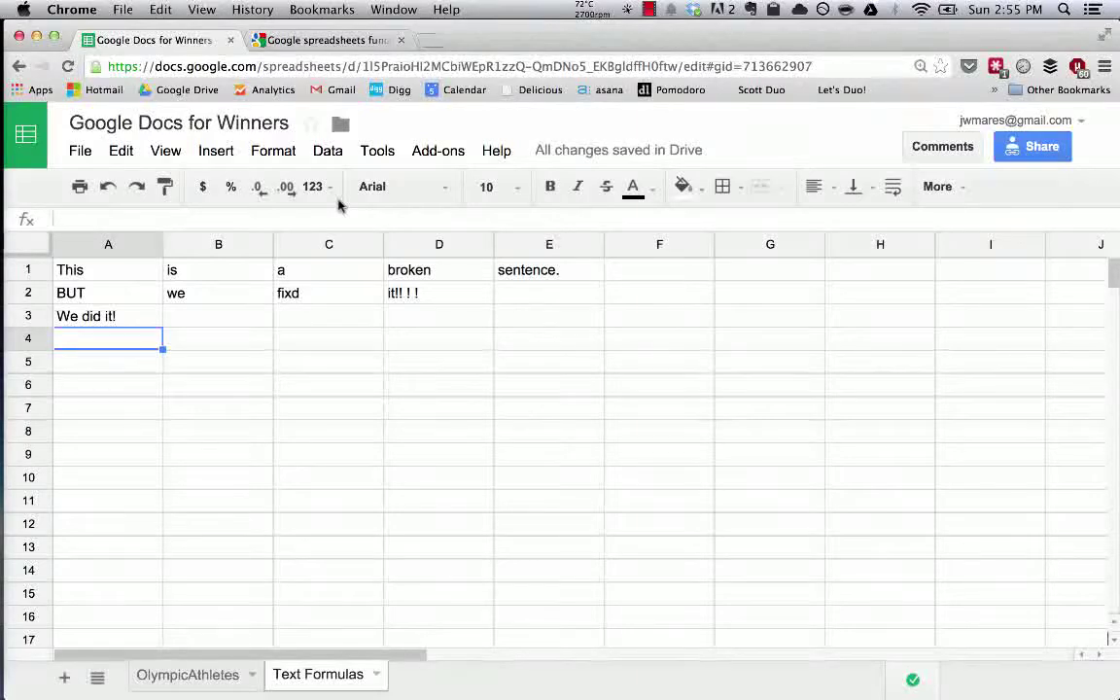
{"action": "left_click", "coordinate": [134, 371]}
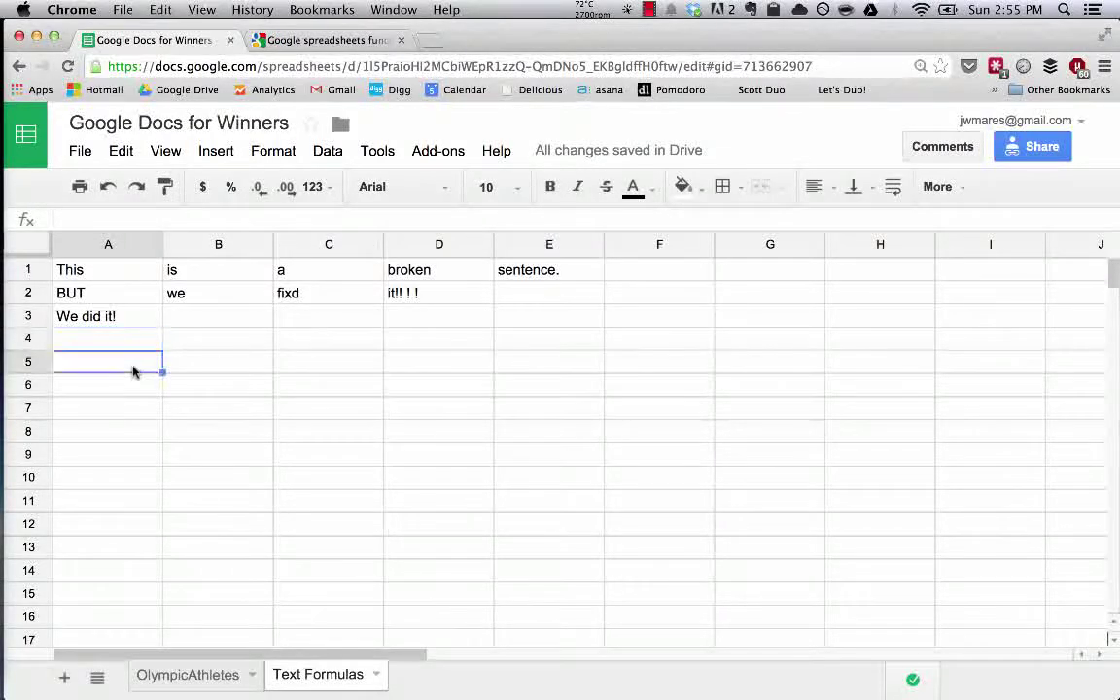
{"action": "type", "text": "=concat"}
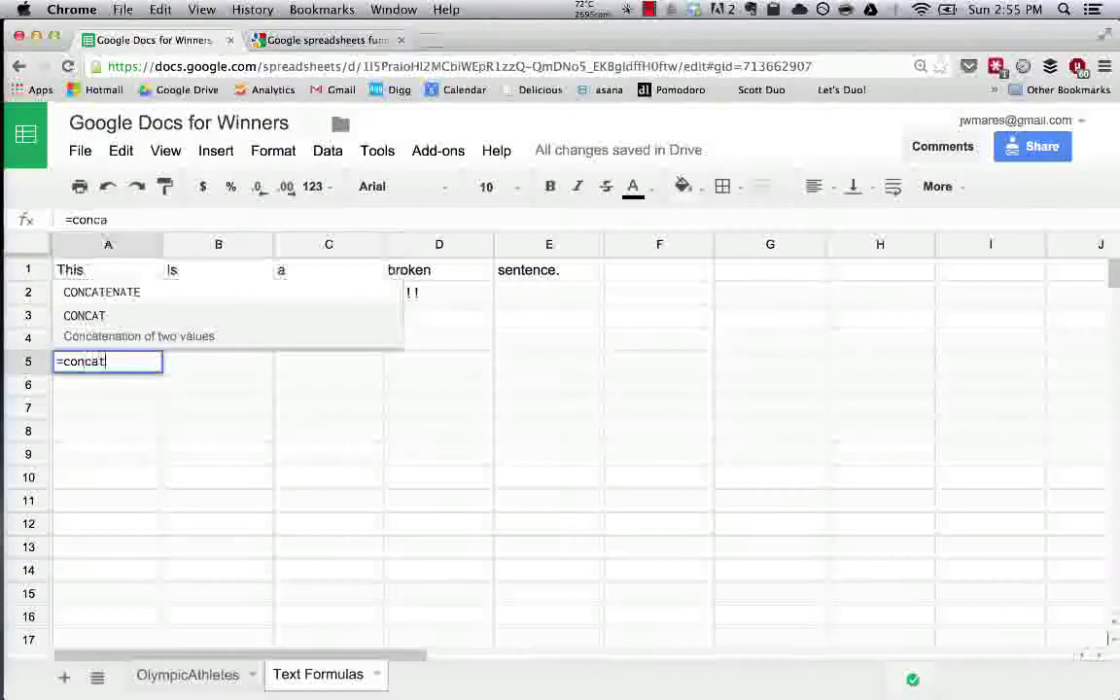
{"action": "key", "text": "Tab"}
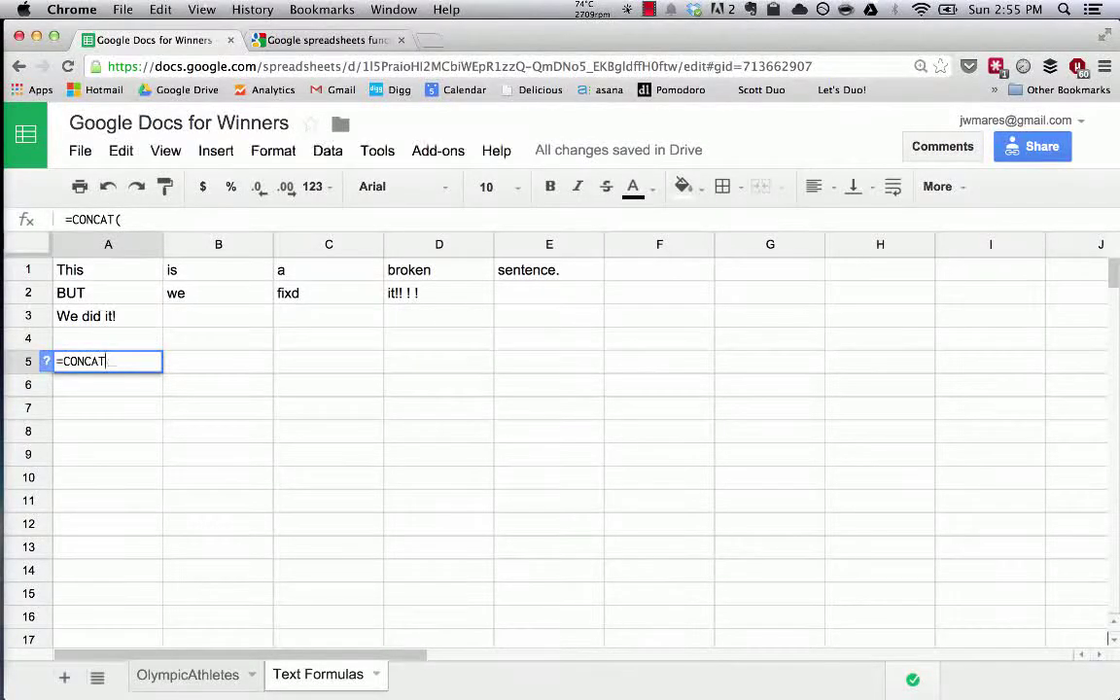
{"action": "key", "text": "BackSpace"}
{"action": "key", "text": "Up"}
{"action": "key", "text": "Tab"}
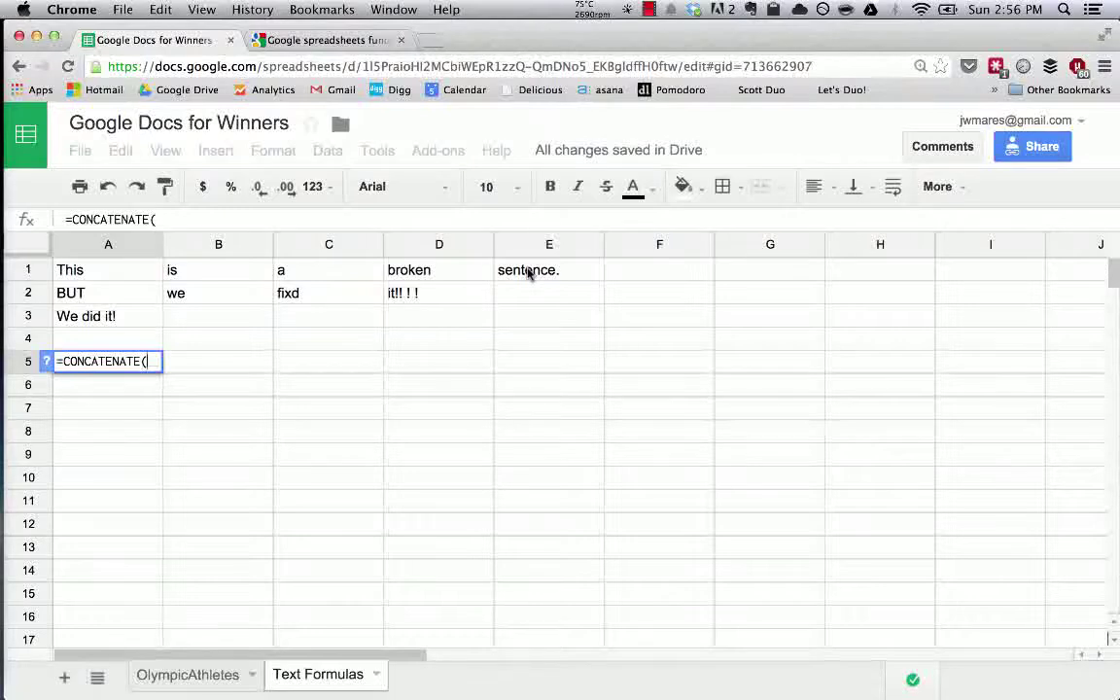
Add A1, B1, C1, D1 and E1 as the CONCATENATE arguments, separated by commas, and enter the formula
{"action": "left_click", "coordinate": [136, 272]}
{"action": "type", "text": ","}
{"action": "left_click", "coordinate": [198, 272]}
{"action": "type", "text": ","}
{"action": "key", "text": "Right"}
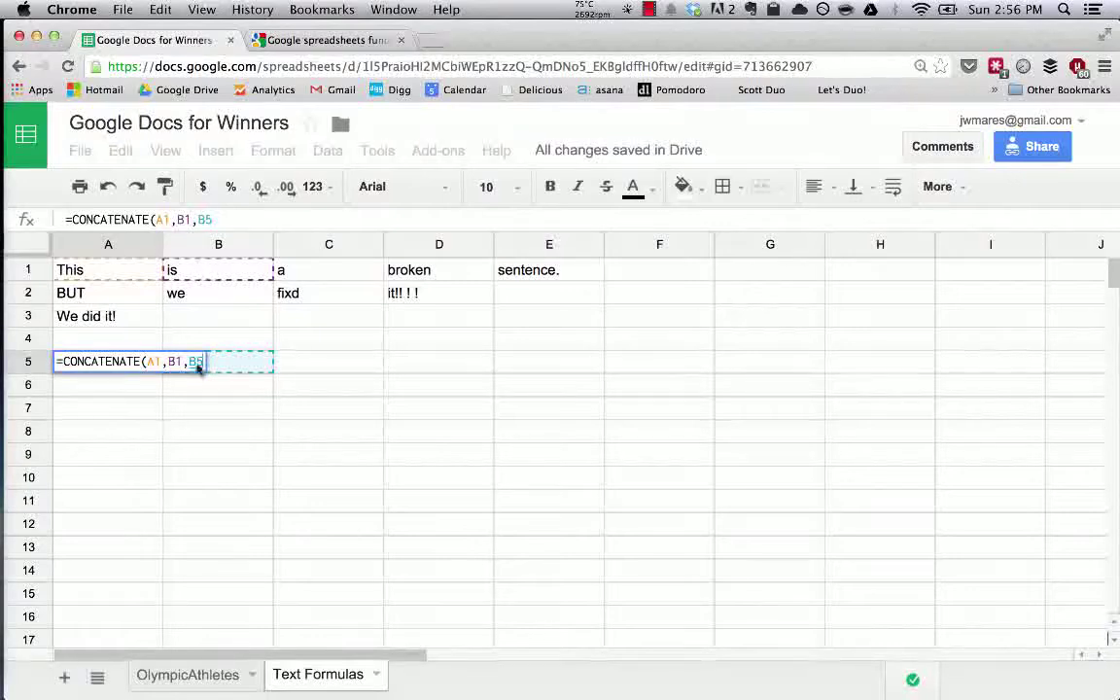
{"action": "left_click", "coordinate": [290, 269]}
{"action": "type", "text": ","}
{"action": "left_click", "coordinate": [441, 273]}
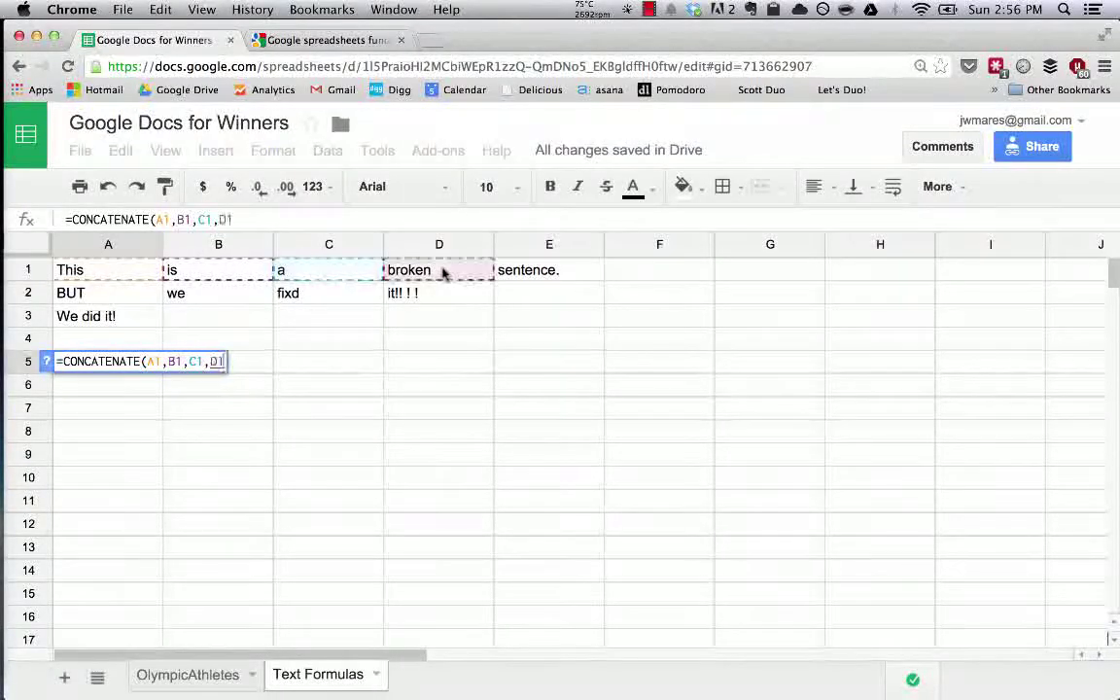
{"action": "type", "text": ","}
{"action": "left_click", "coordinate": [545, 276]}
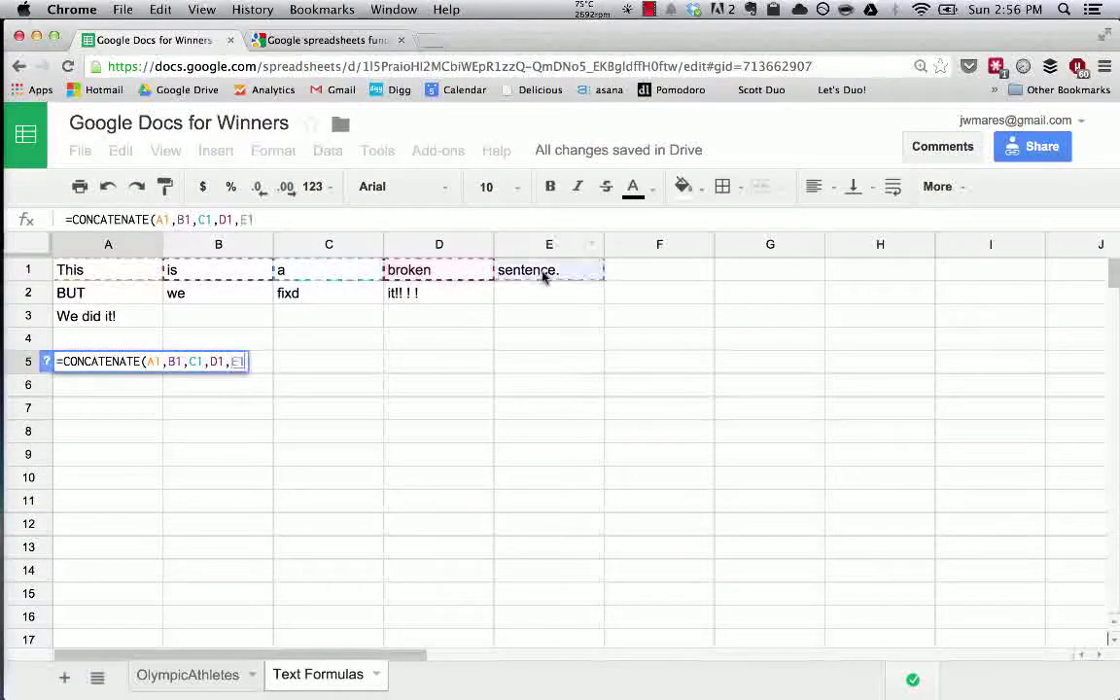
{"action": "key", "text": "Return"}
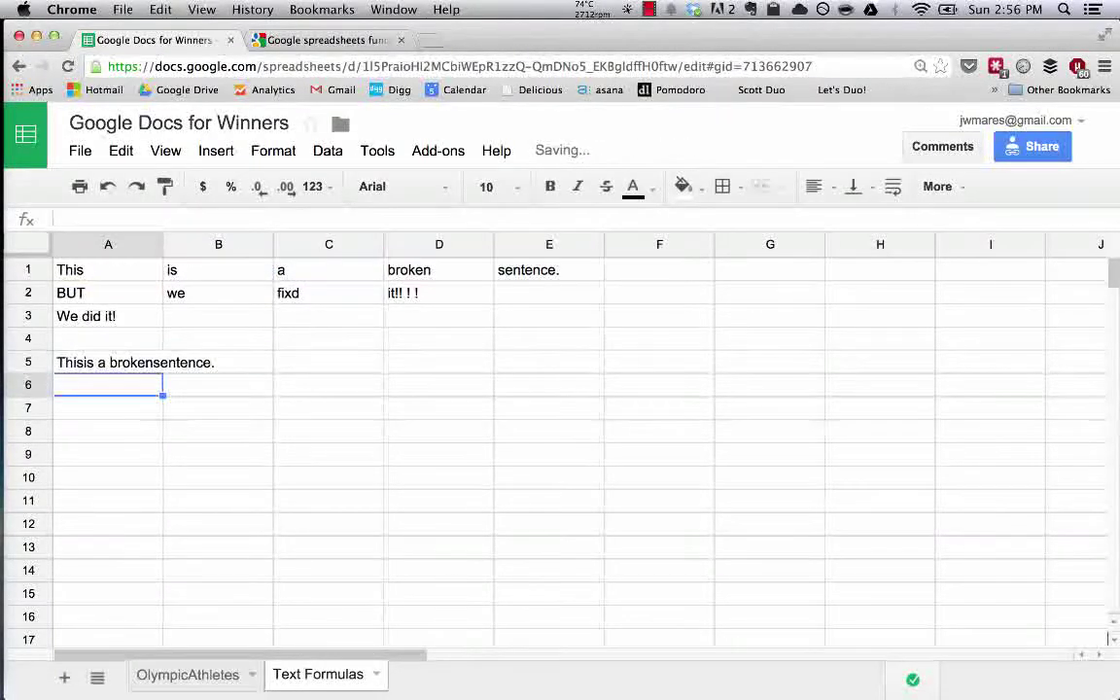
Remove the trailing space after "a" in cell C1
{"action": "key", "text": "Up"}
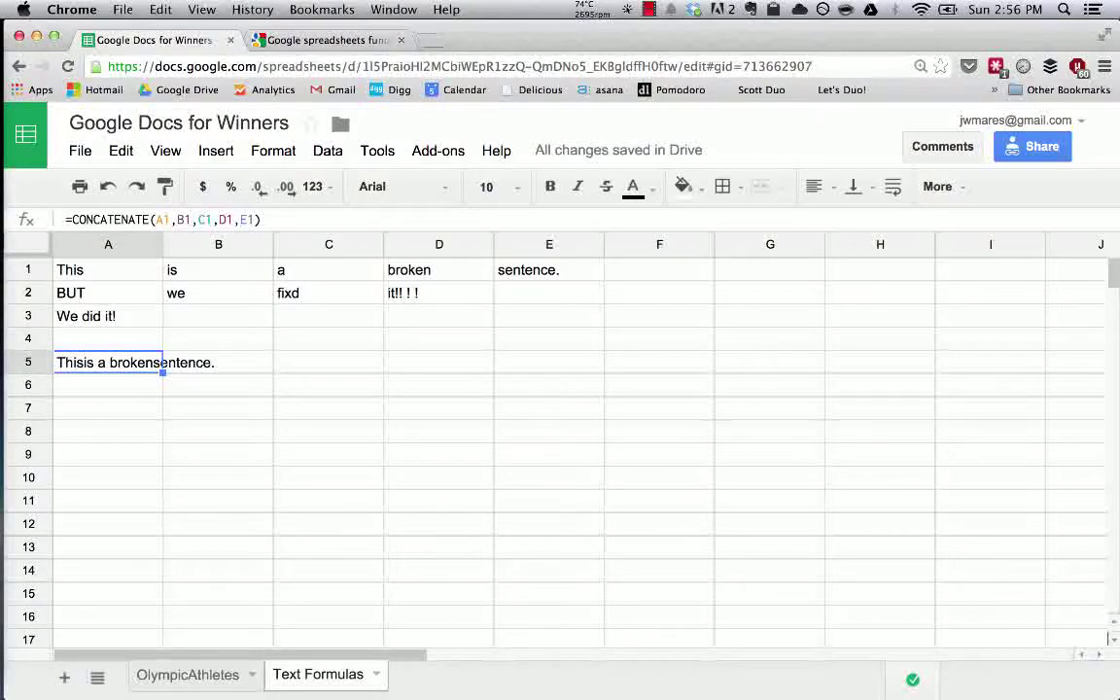
{"action": "left_click", "coordinate": [329, 272]}
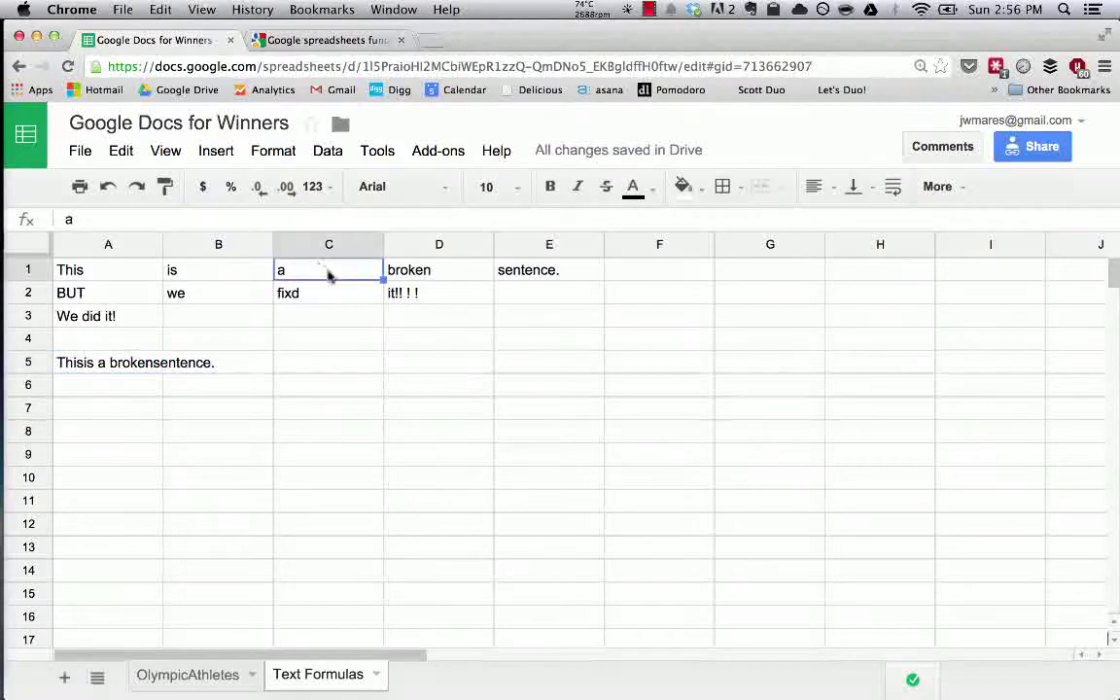
{"action": "double_click", "coordinate": [329, 272]}
{"action": "key", "text": "Escape"}
{"action": "left_click", "coordinate": [138, 274]}
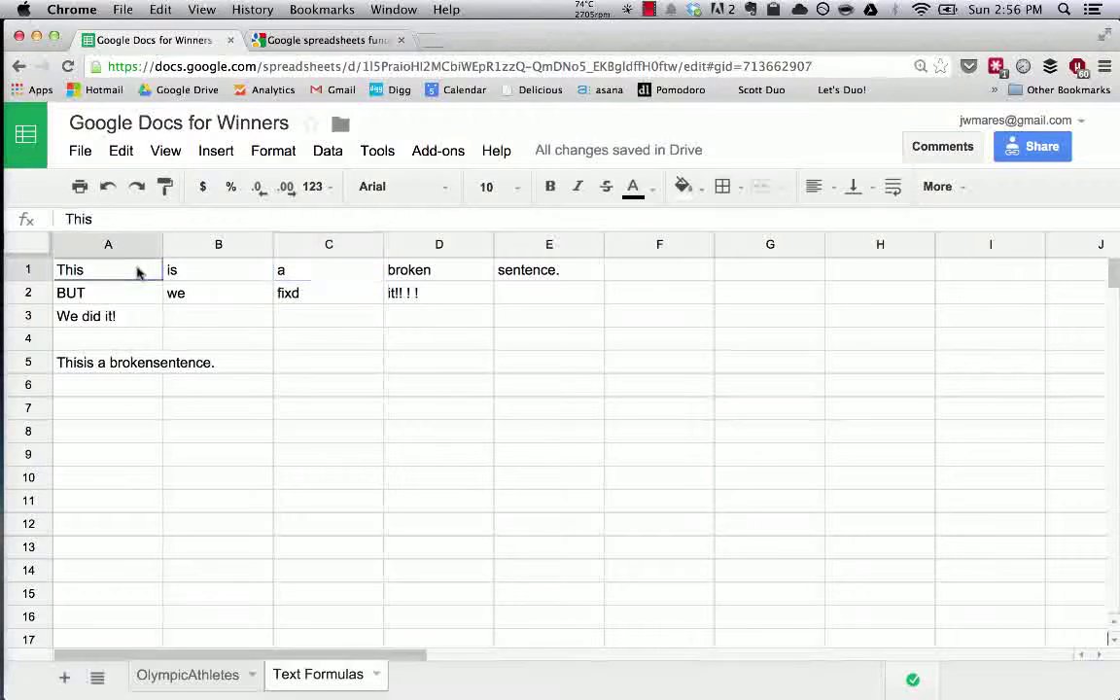
{"action": "double_click", "coordinate": [319, 270]}
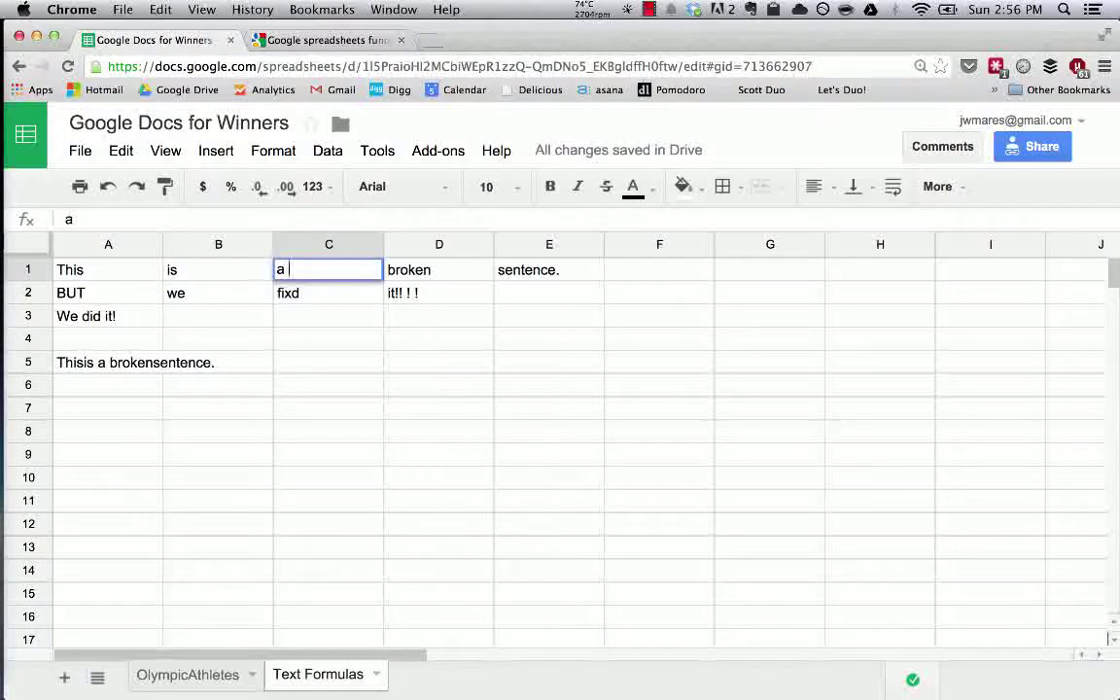
{"action": "key", "text": "Return"}
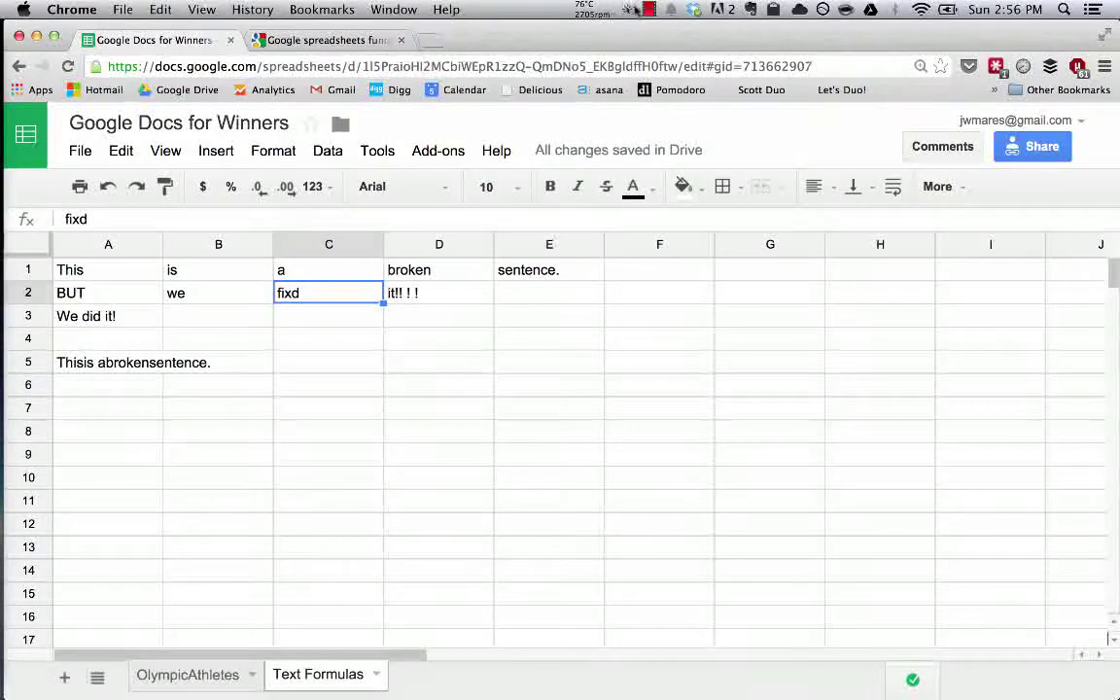
Turn on the Mouseposé effect and remove the trailing space after "is" in cell B1
{"action": "left_click", "coordinate": [637, 8]}
{"action": "left_click", "coordinate": [662, 45]}
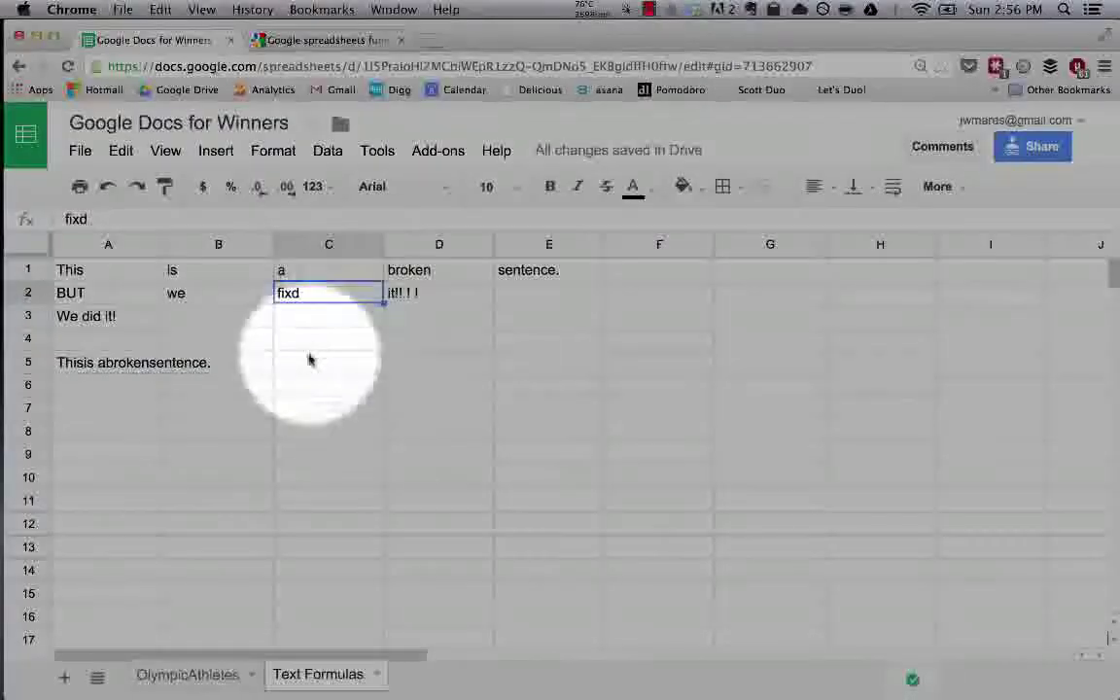
{"action": "left_click", "coordinate": [224, 275]}
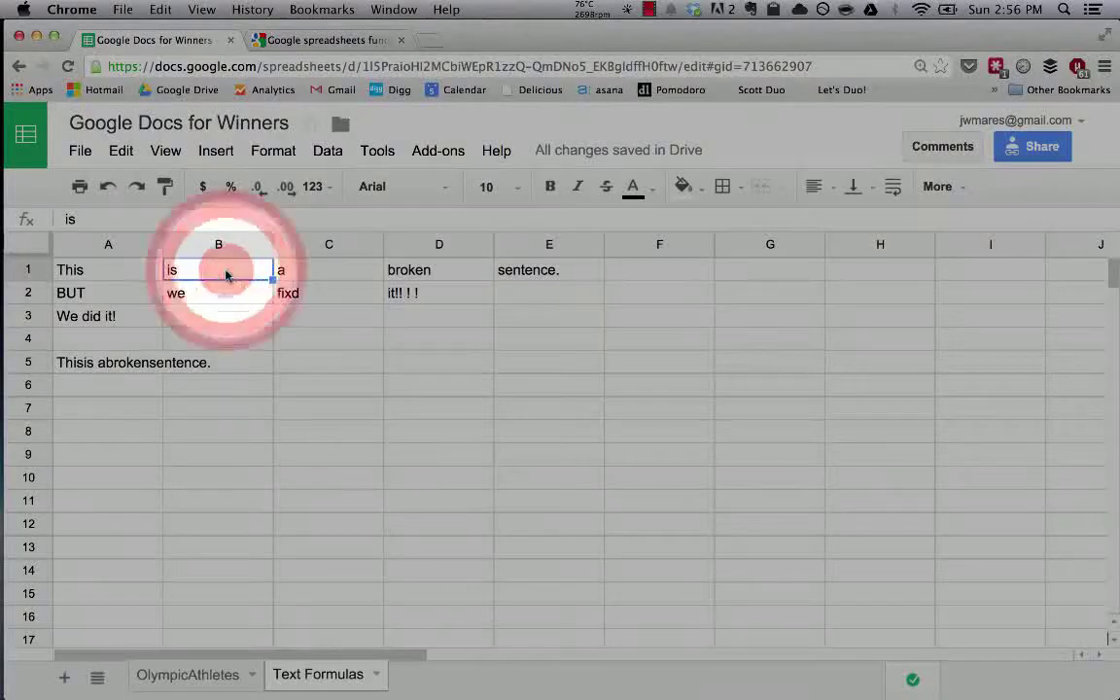
{"action": "key", "text": "Return"}
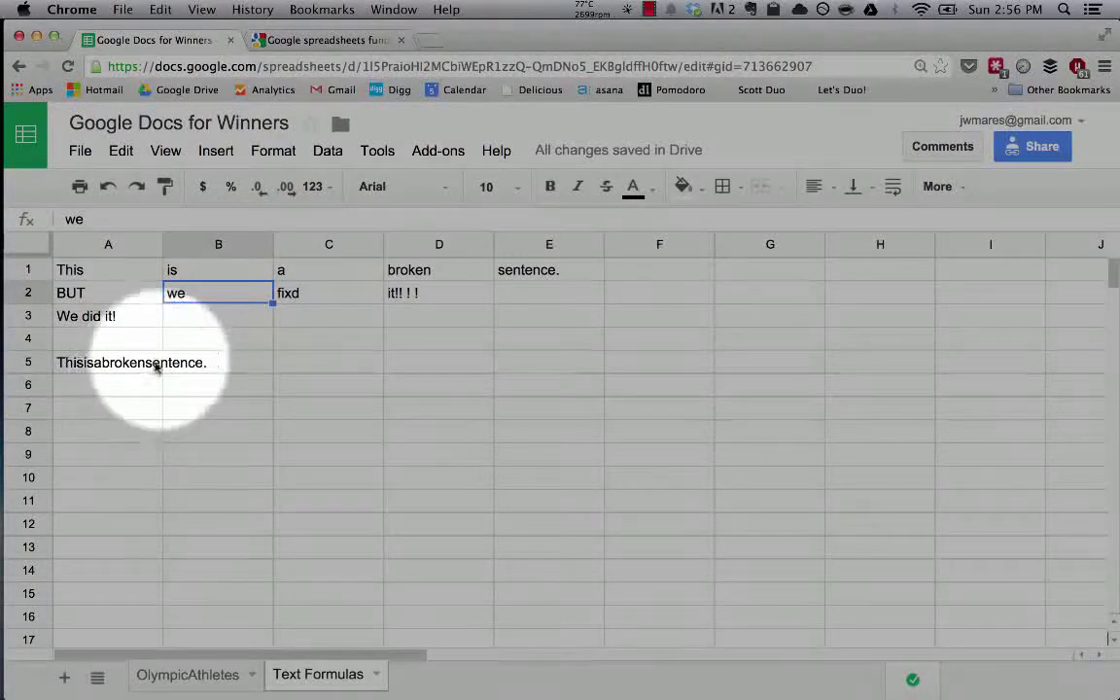
Turn on the Keystrokes display in Mouseposé and return to row 5 of the sheet
{"action": "left_click", "coordinate": [627, 9]}
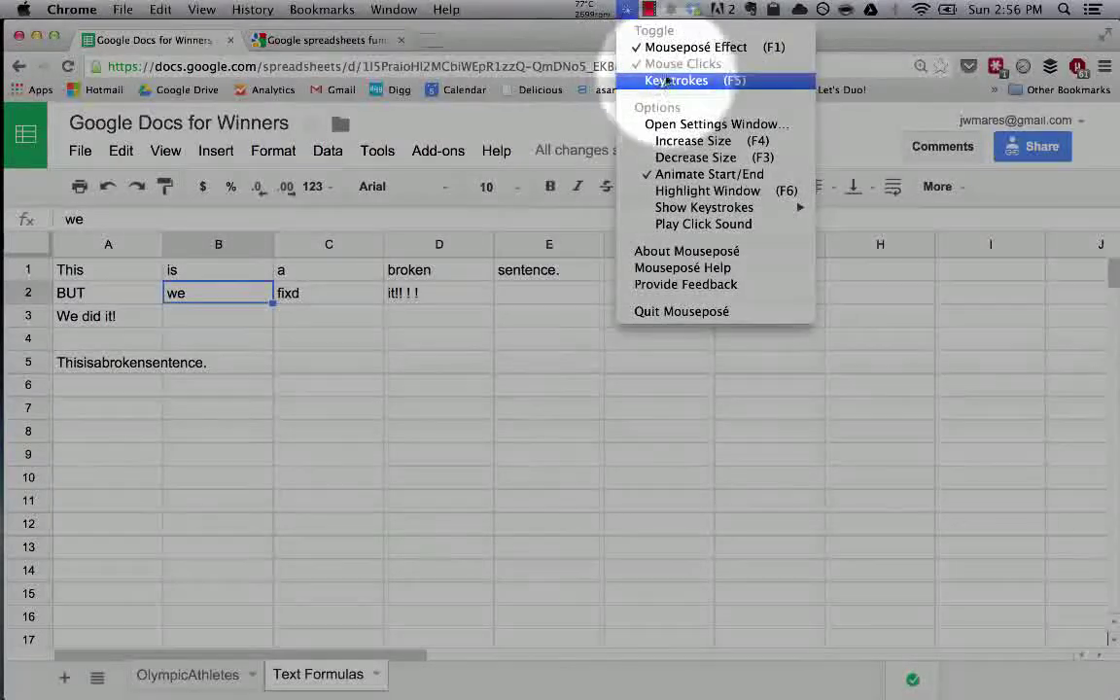
{"action": "left_click", "coordinate": [665, 81]}
{"action": "left_click", "coordinate": [209, 358]}
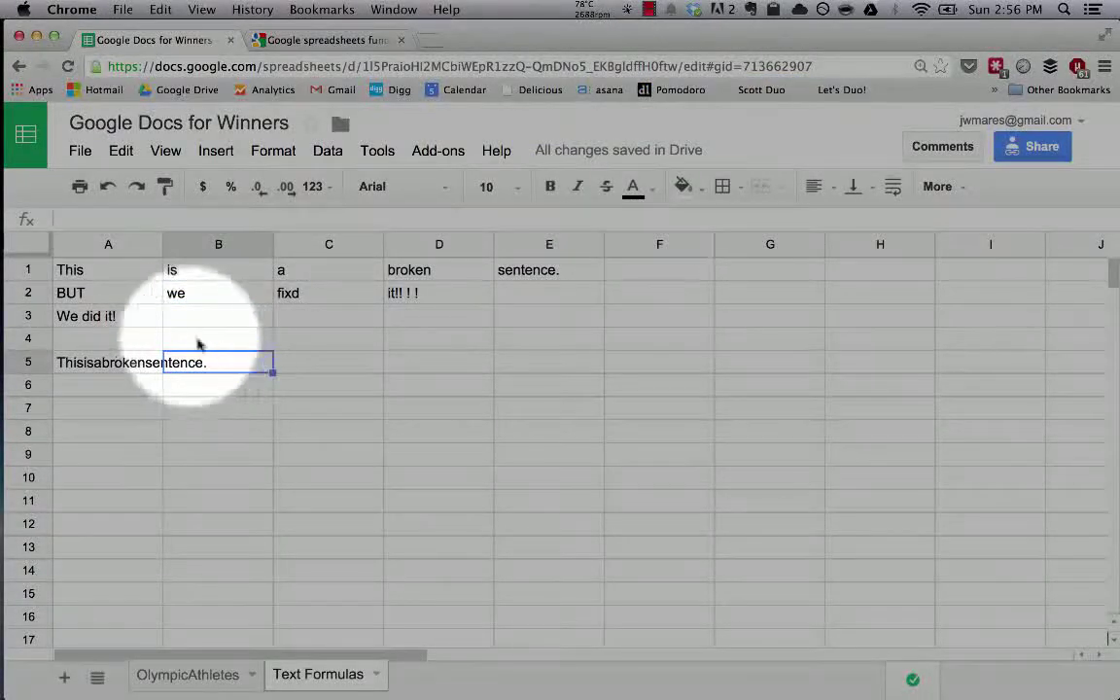
In A5's CONCATENATE formula, insert a quoted space argument " " between A1 and B1 and between B1 and C1
{"action": "left_click", "coordinate": [102, 367]}
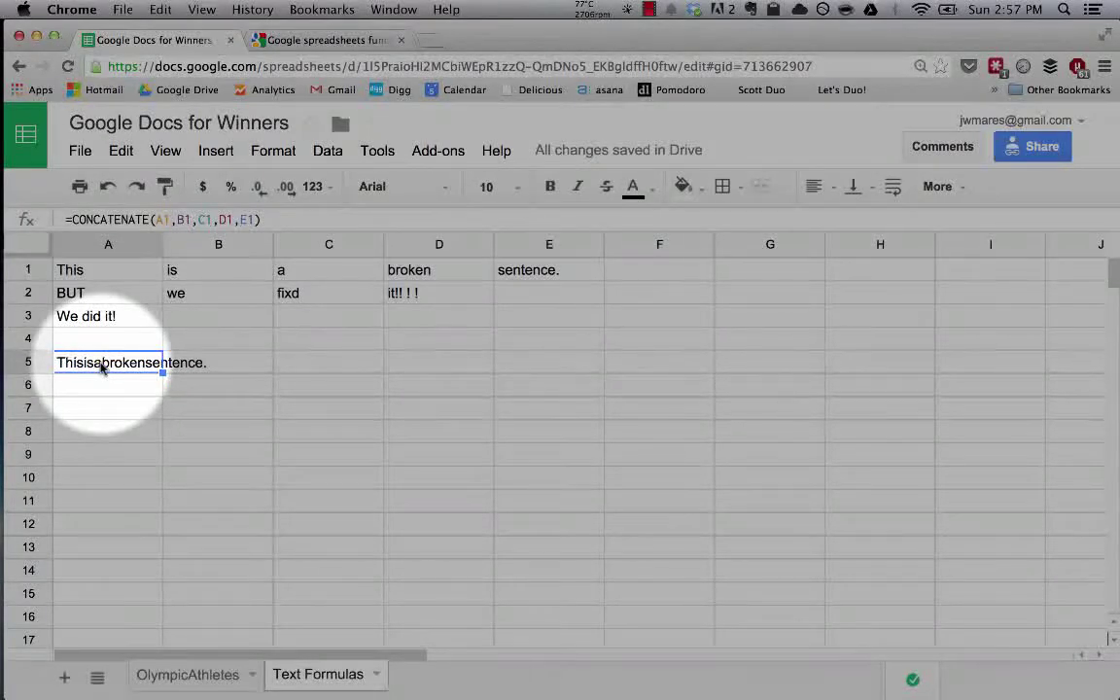
{"action": "left_click", "coordinate": [175, 219]}
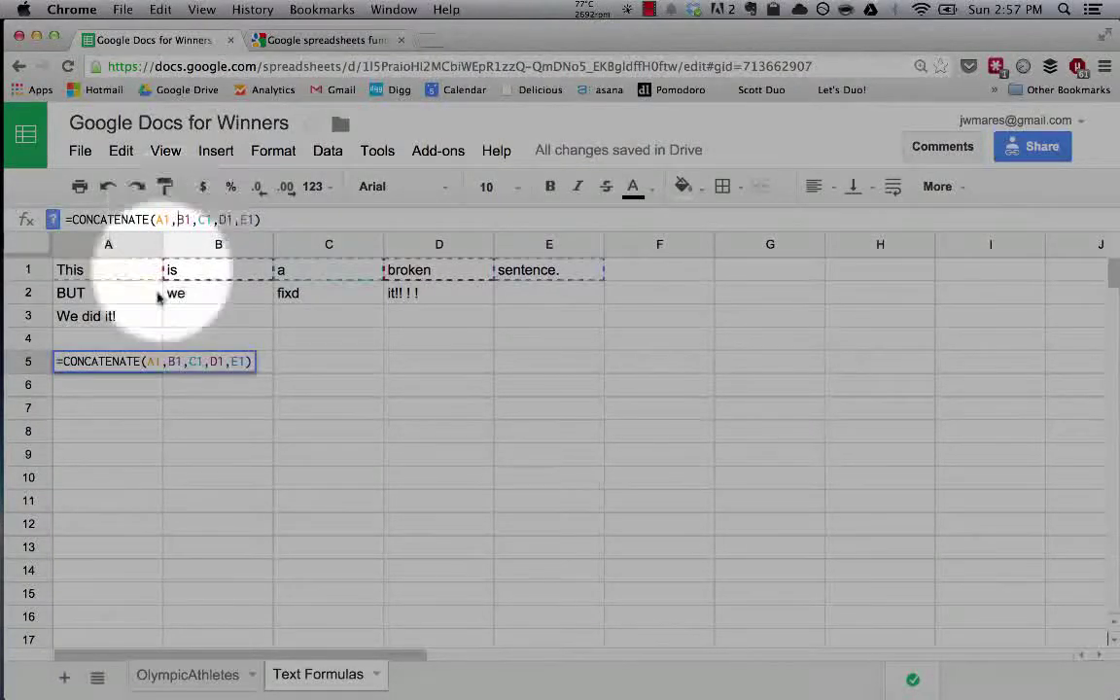
{"action": "key", "text": "Return"}
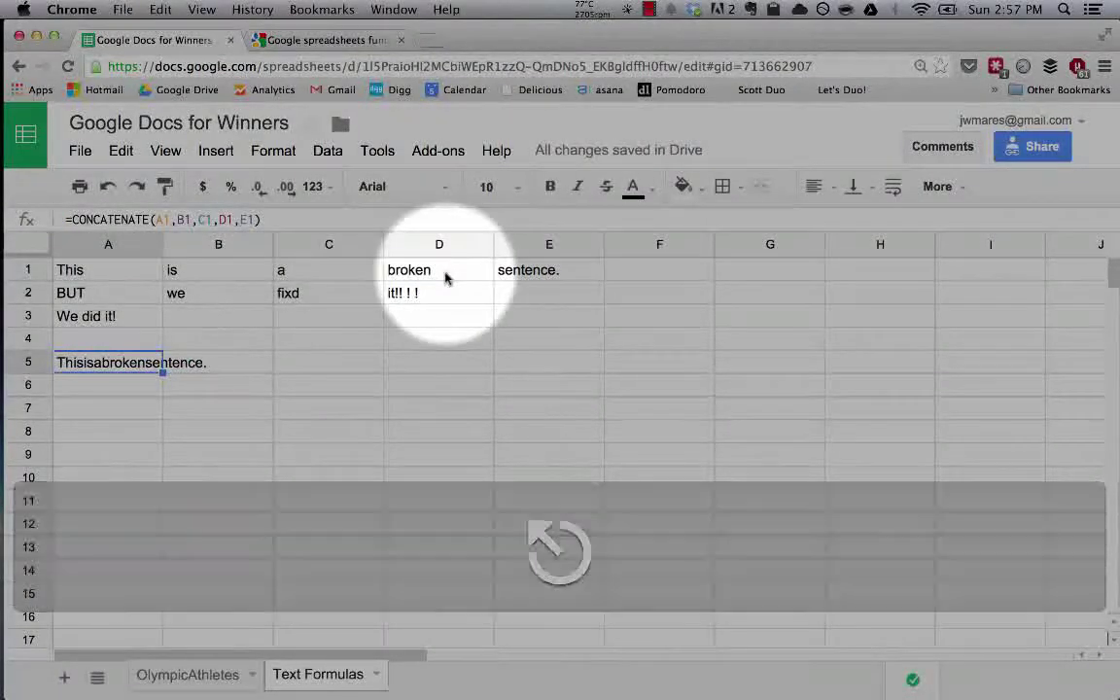
{"action": "left_click", "coordinate": [175, 219]}
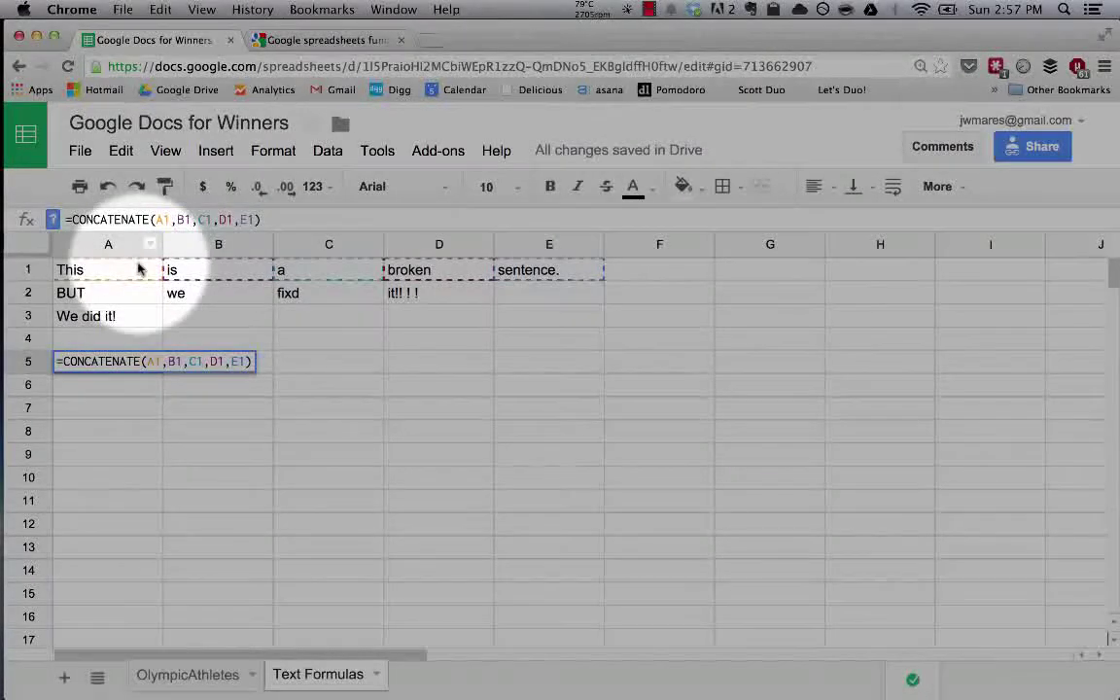
{"action": "type", "text": "\" \",B1,"}
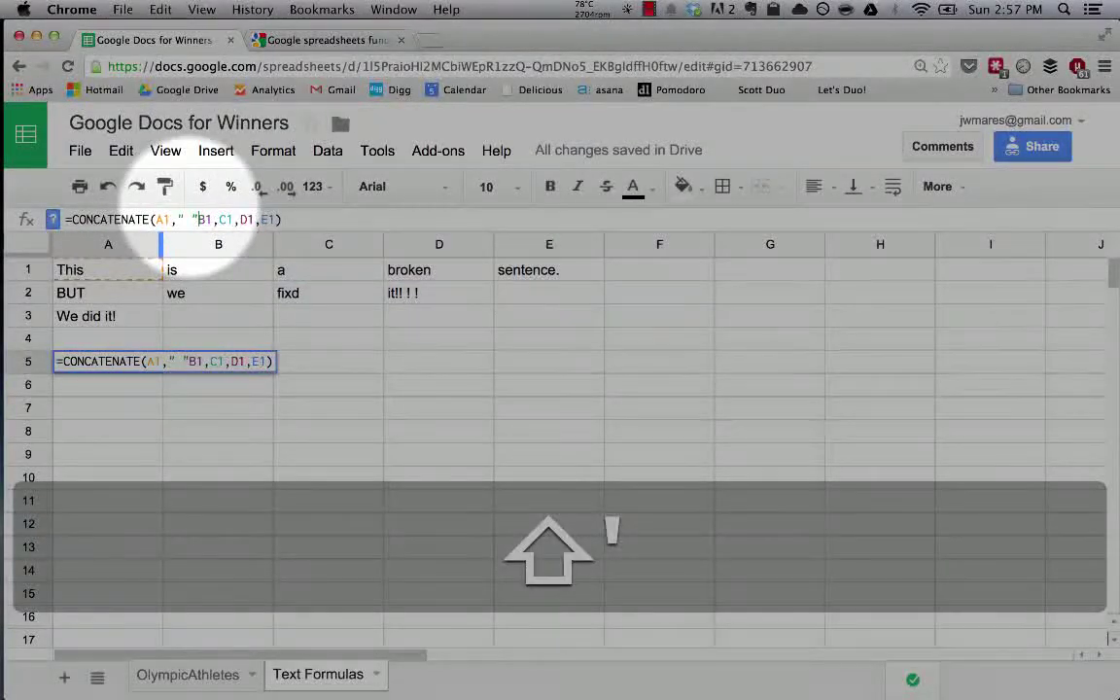
{"action": "type", "text": "\" "}
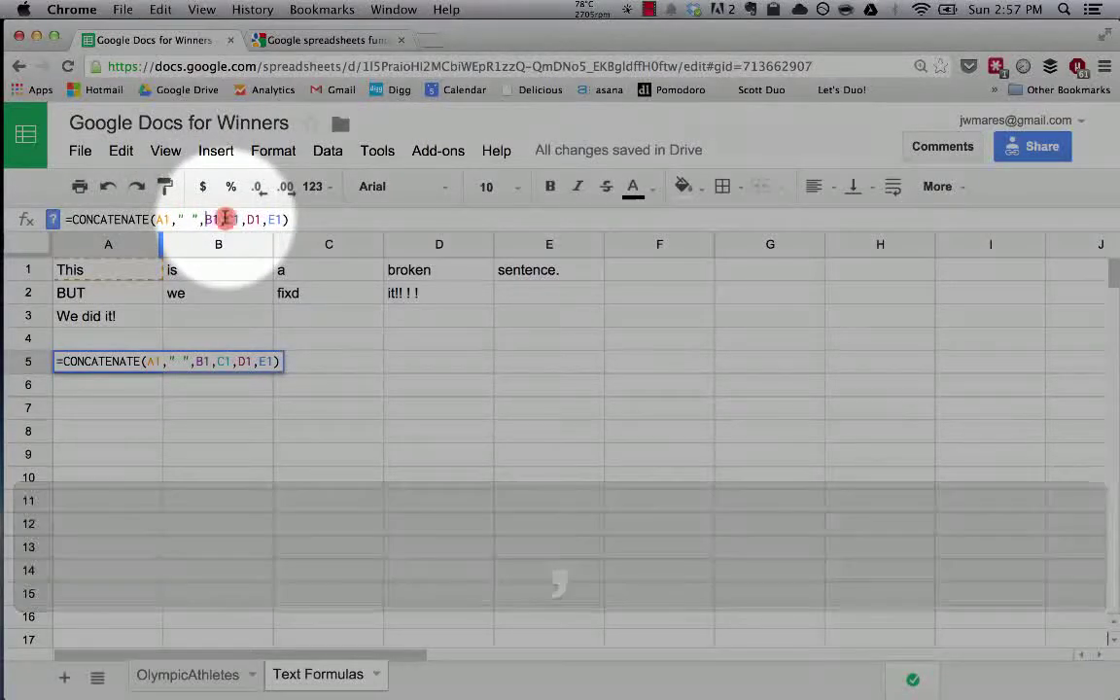
{"action": "type", "text": "\","}
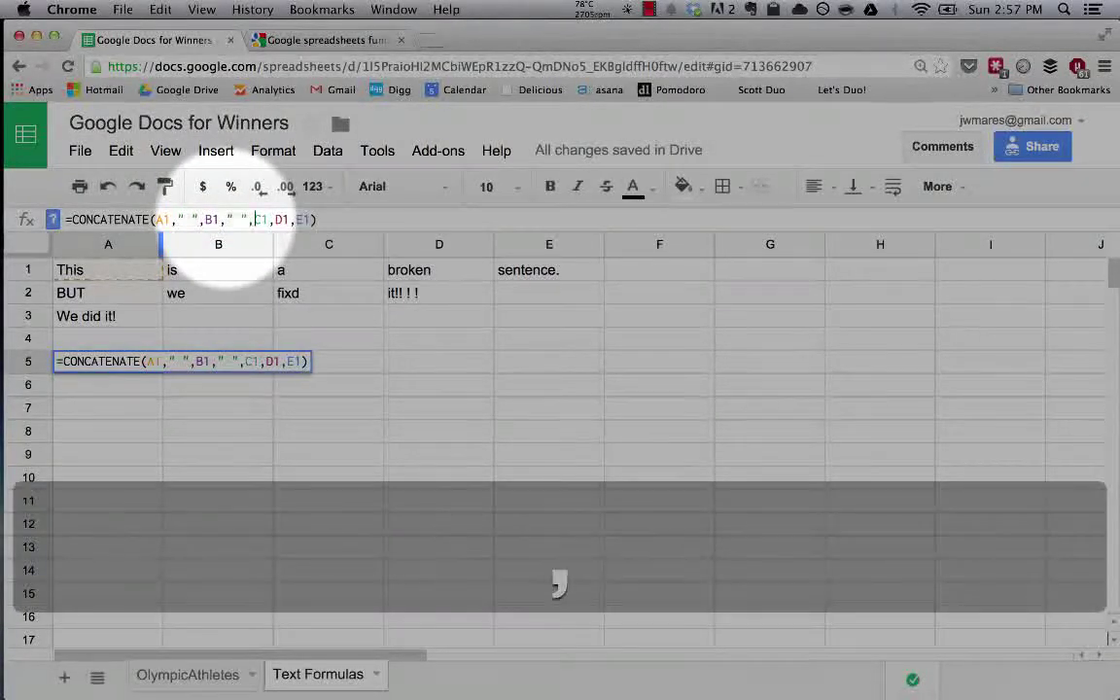
Insert " " arguments between C1 and D1 and between D1 and E1, and enter the CONCATENATE formula
{"action": "left_click", "coordinate": [275, 219]}
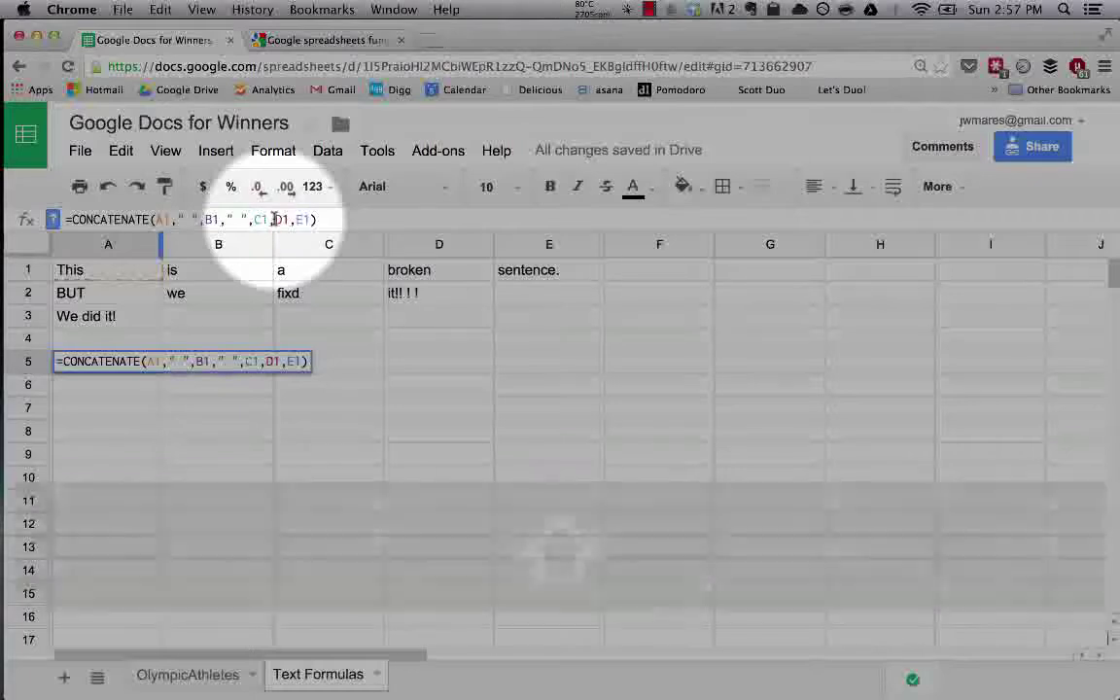
{"action": "type", "text": "\" \""}
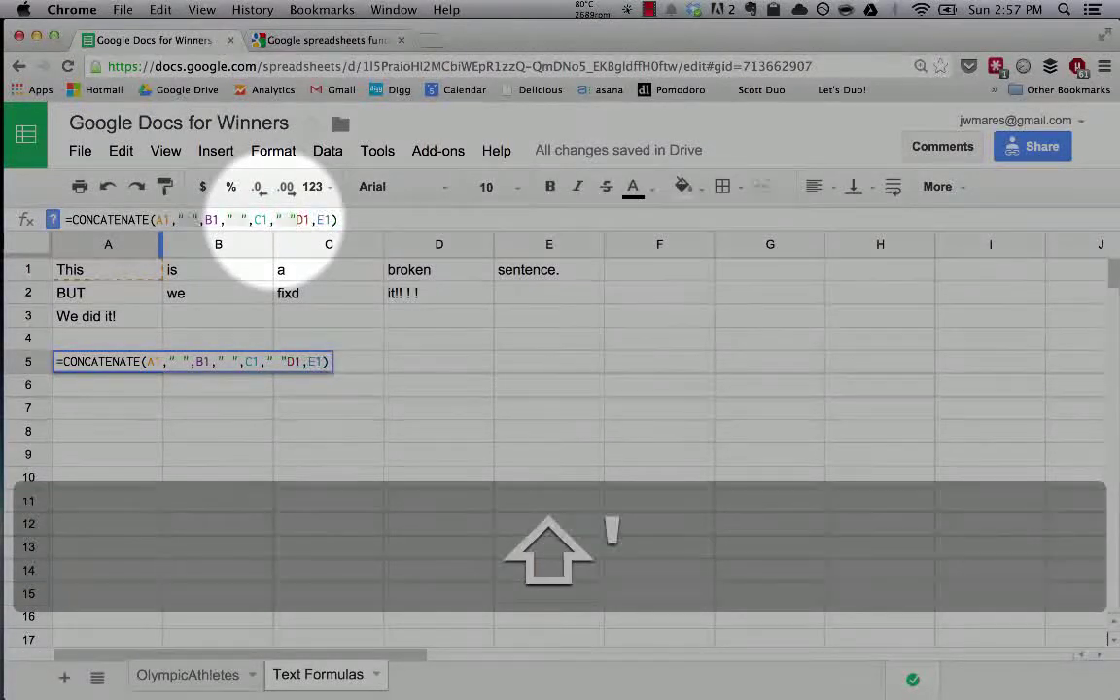
{"action": "type", "text": ","}
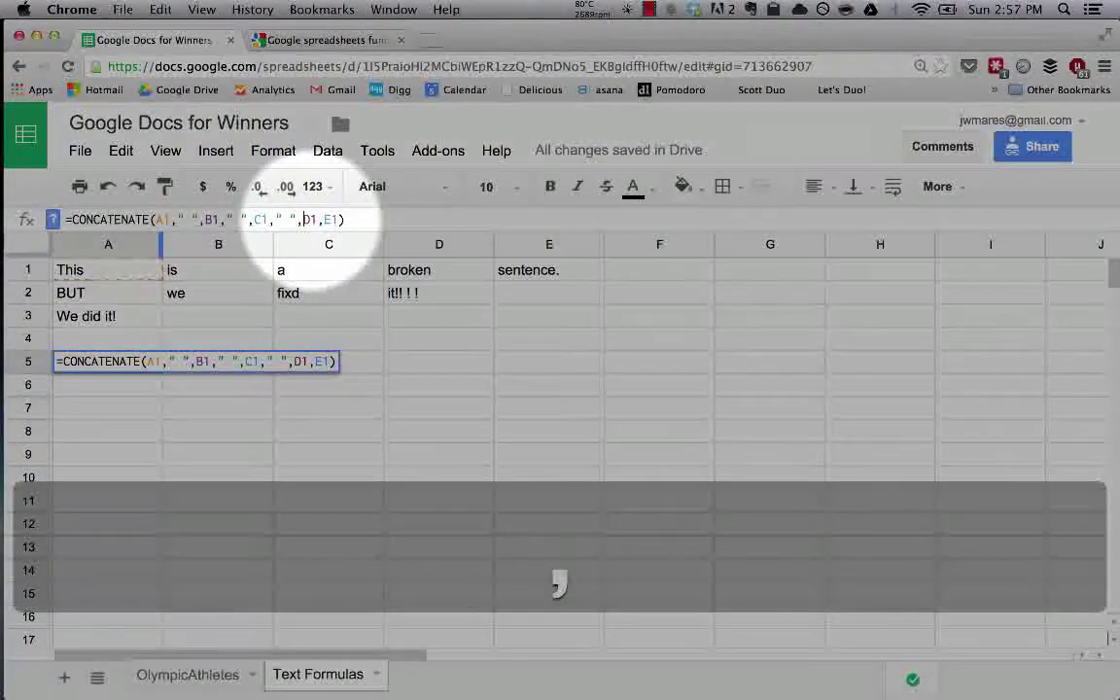
{"action": "left_click", "coordinate": [324, 220]}
{"action": "type", "text": "\" \""}
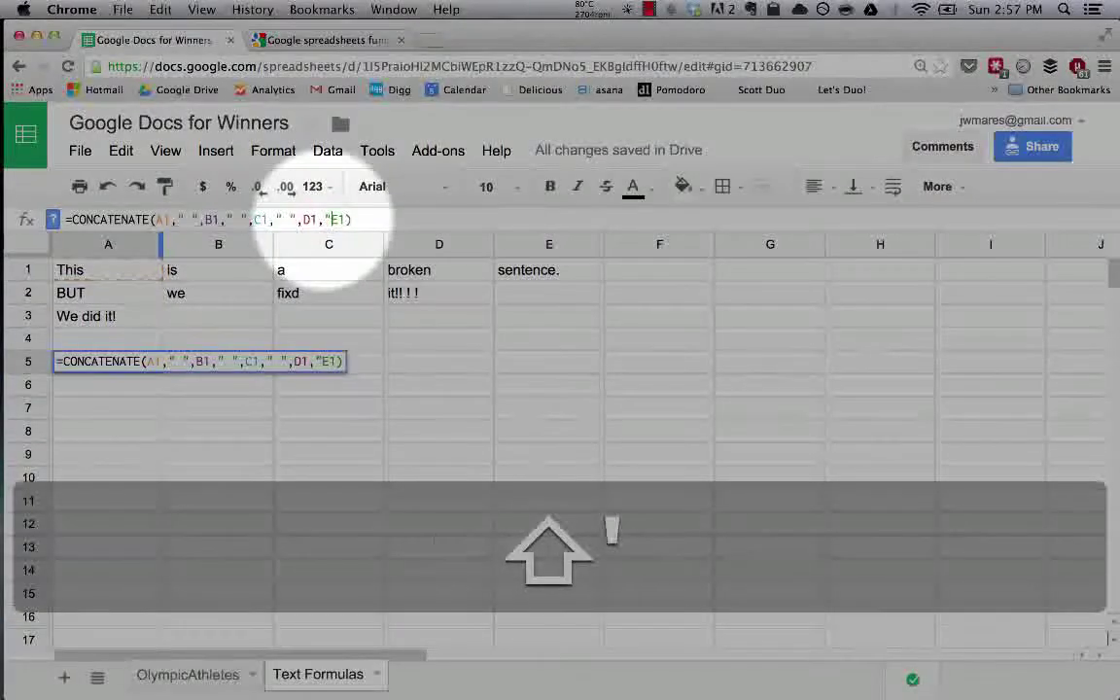
{"action": "type", "text": ","}
{"action": "key", "text": "Return"}
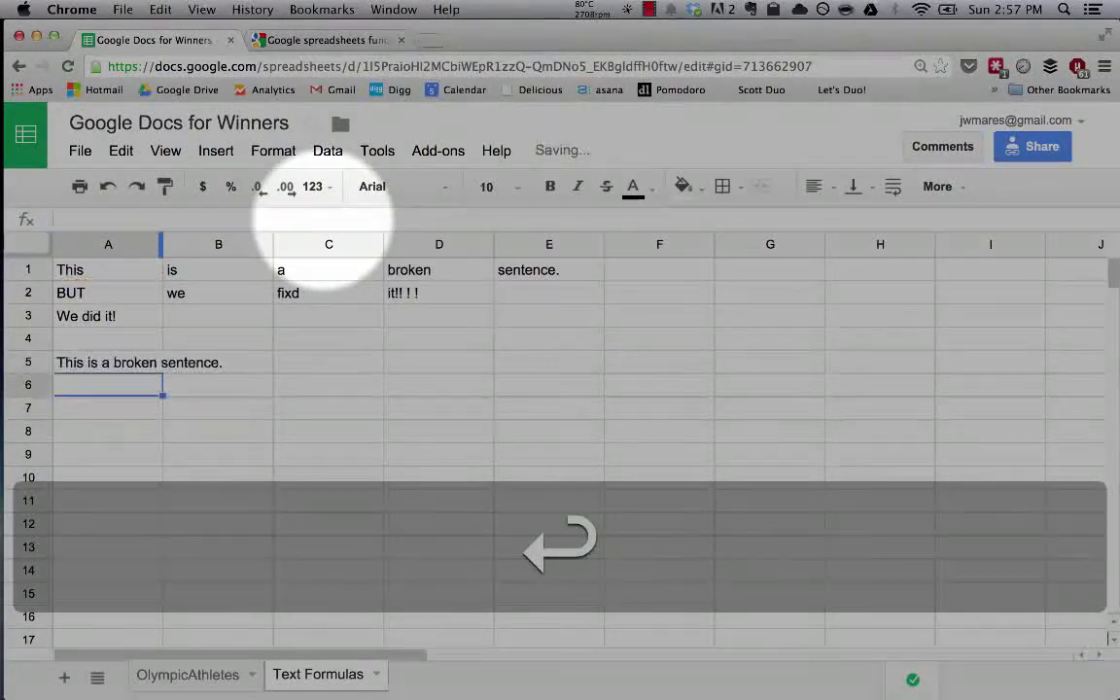
Convert the joined sentence in A5 to uppercase in cell A6 with =UPPER(A5)
{"action": "left_click", "coordinate": [138, 368]}
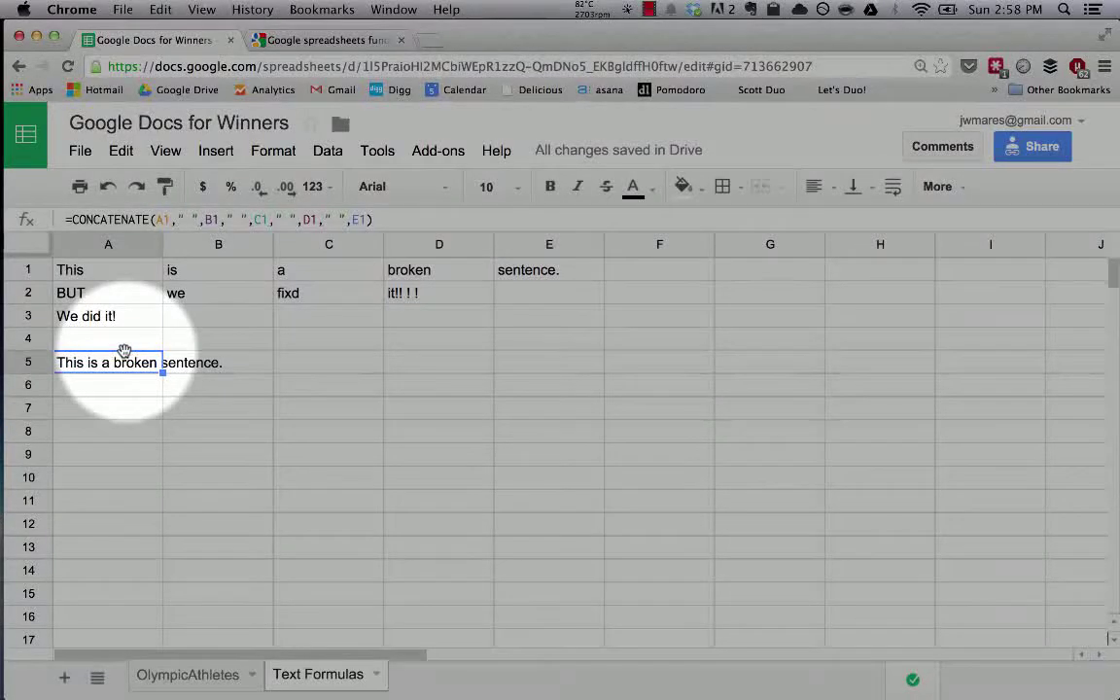
{"action": "left_click", "coordinate": [125, 382]}
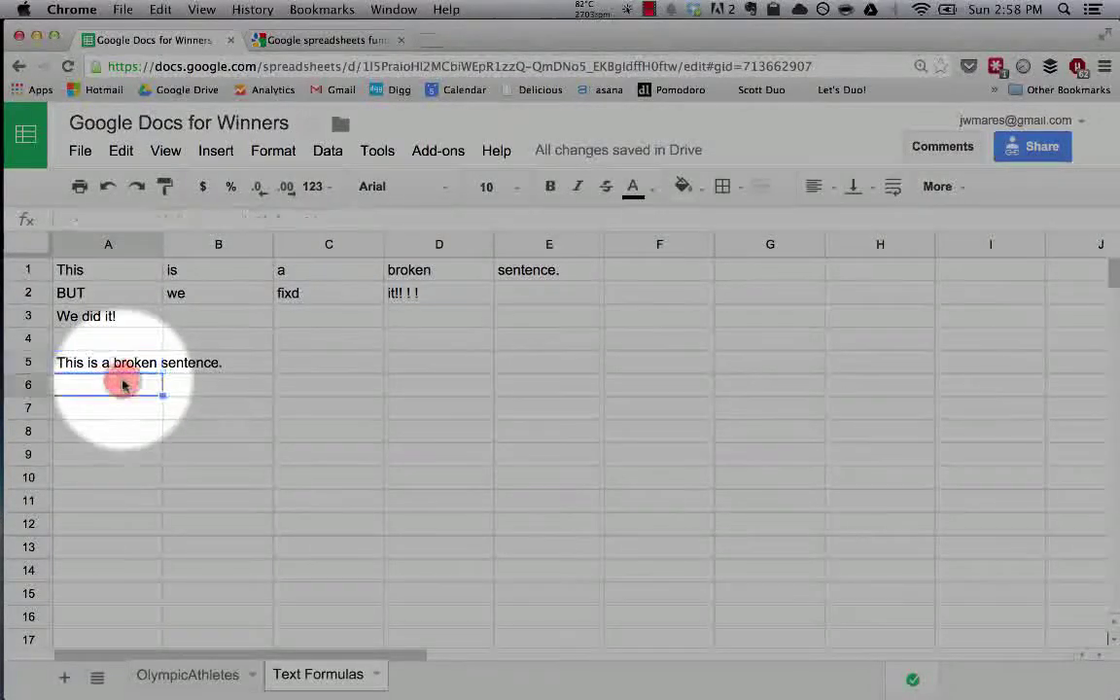
{"action": "type", "text": "=upp"}
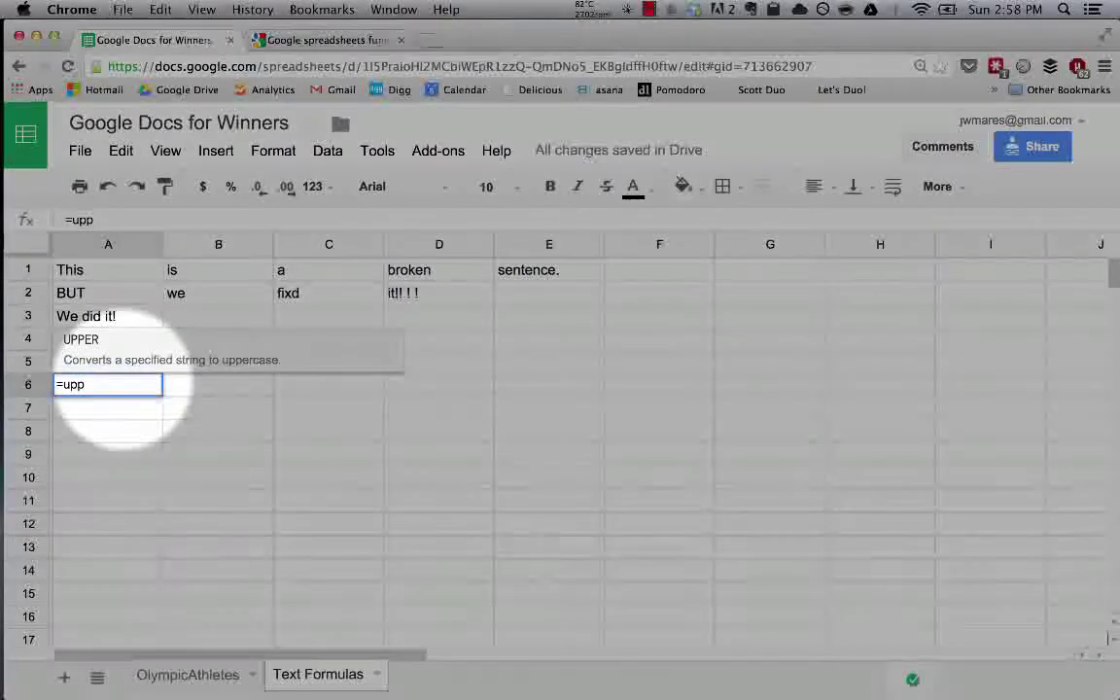
{"action": "key", "text": "Return"}
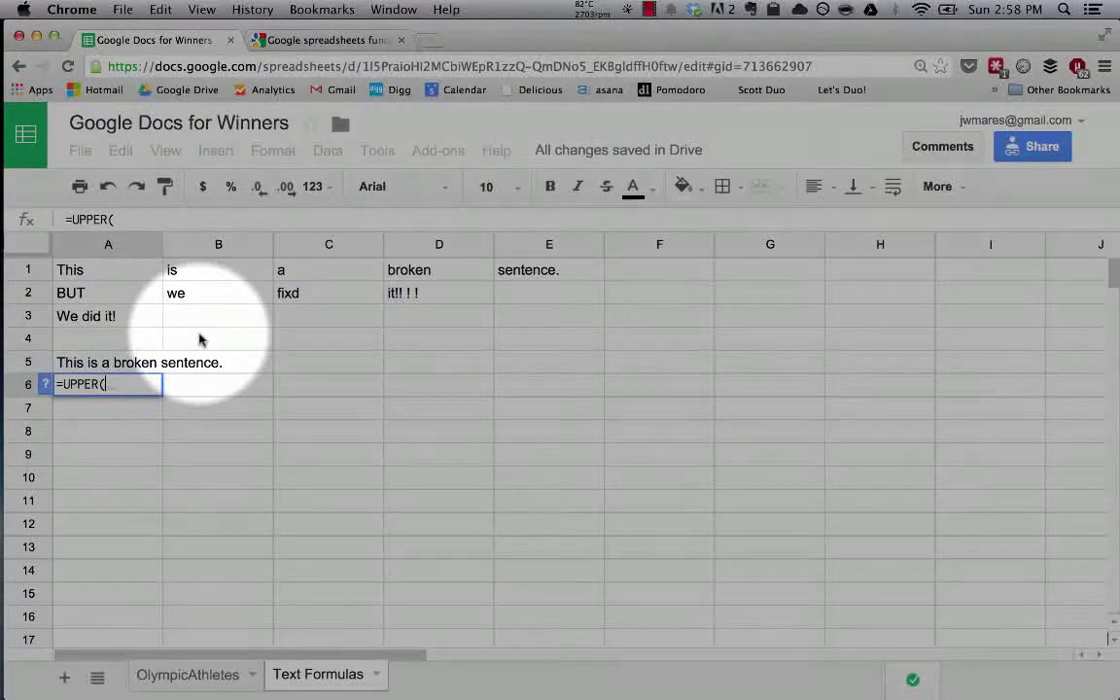
{"action": "left_click", "coordinate": [144, 362]}
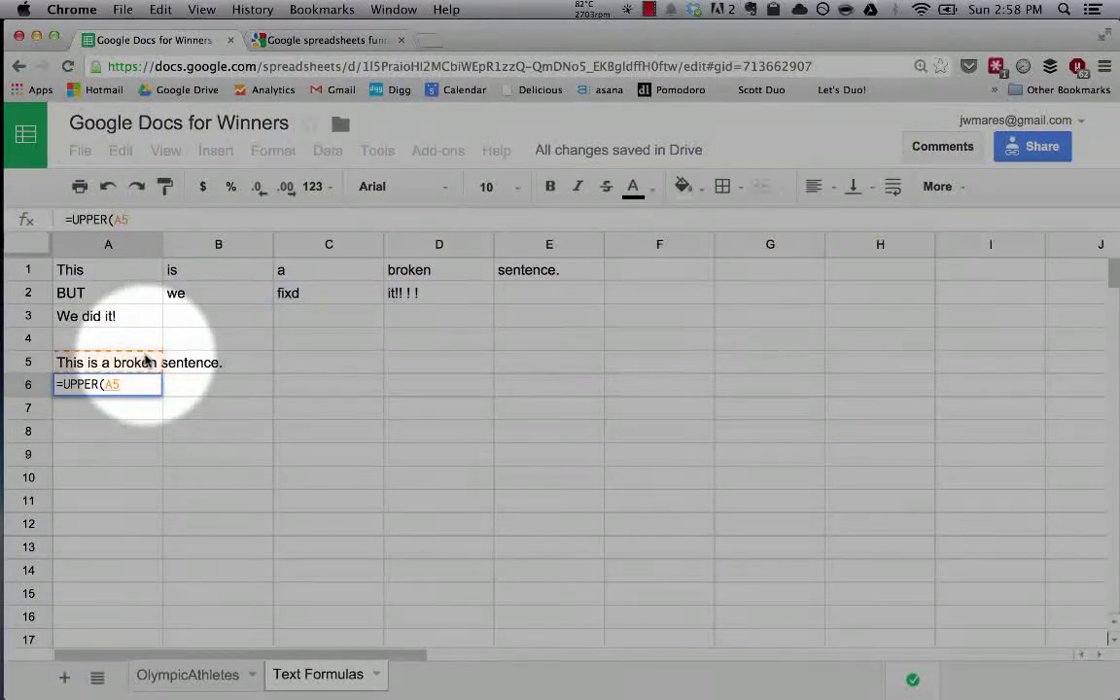
{"action": "type", "text": ")"}
{"action": "key", "text": "Return"}
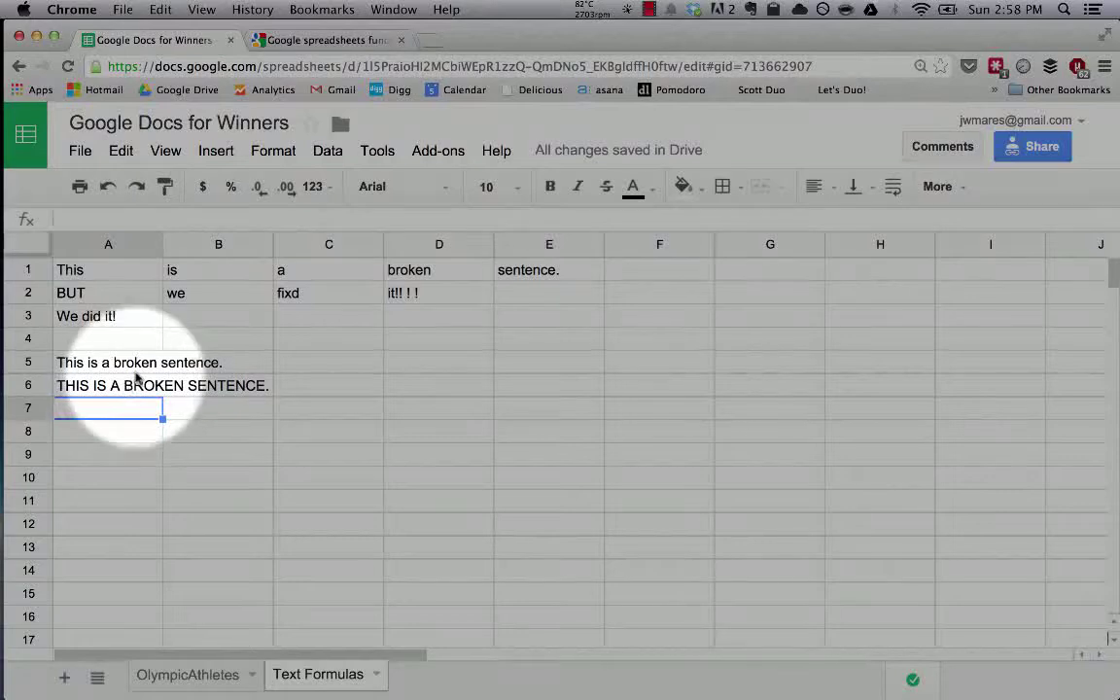
Convert the uppercase sentence in A6 to lowercase in cell A7 with =LOWER(A6)
{"action": "type", "text": "=lower"}
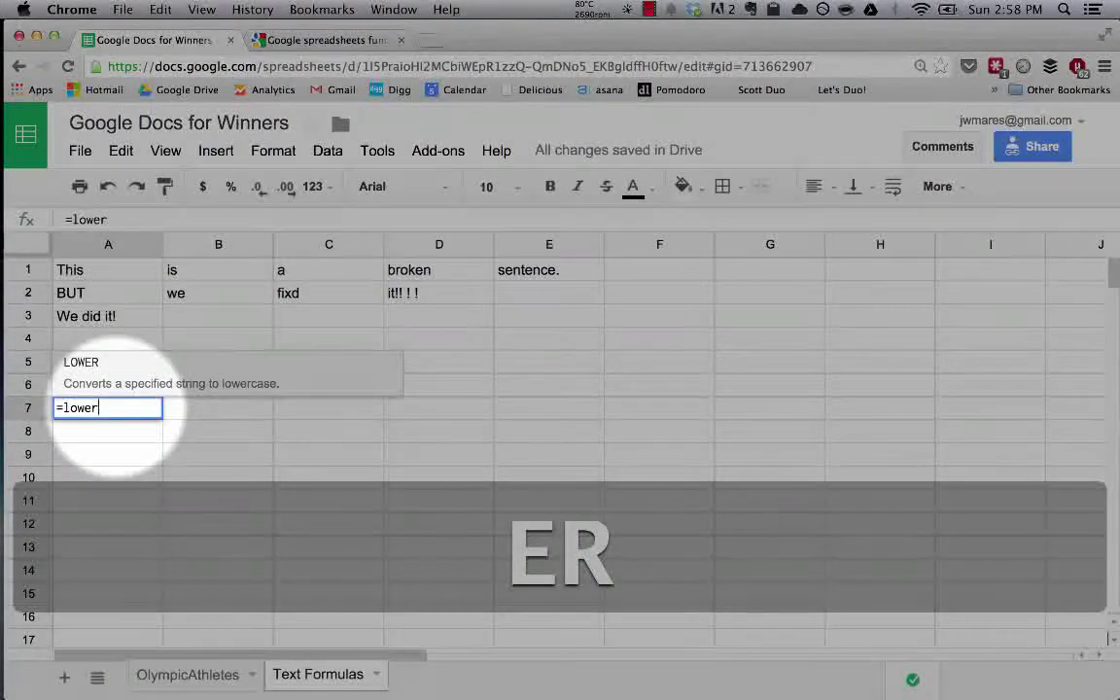
{"action": "key", "text": "Return"}
{"action": "left_click", "coordinate": [102, 384]}
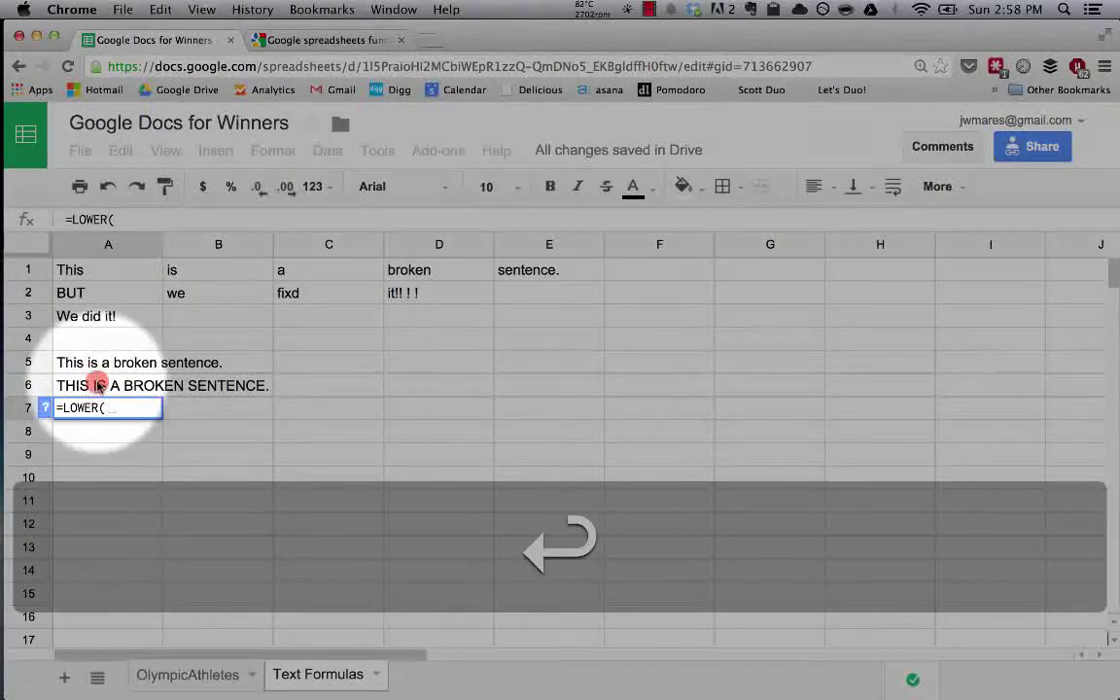
{"action": "type", "text": ")"}
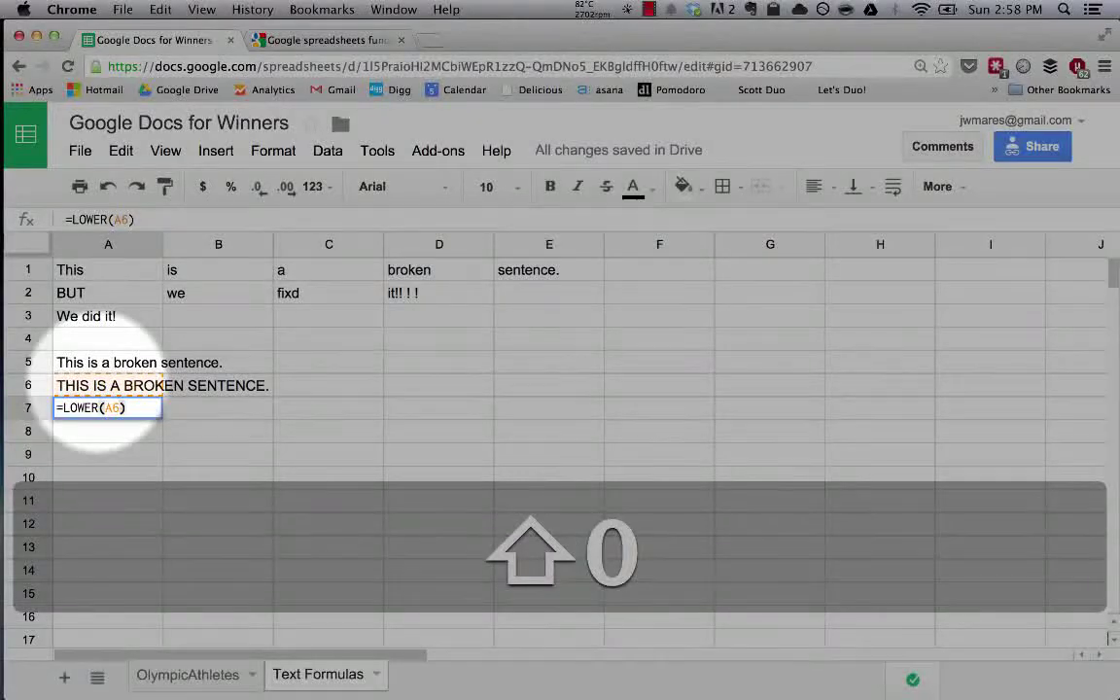
{"action": "key", "text": "Return"}
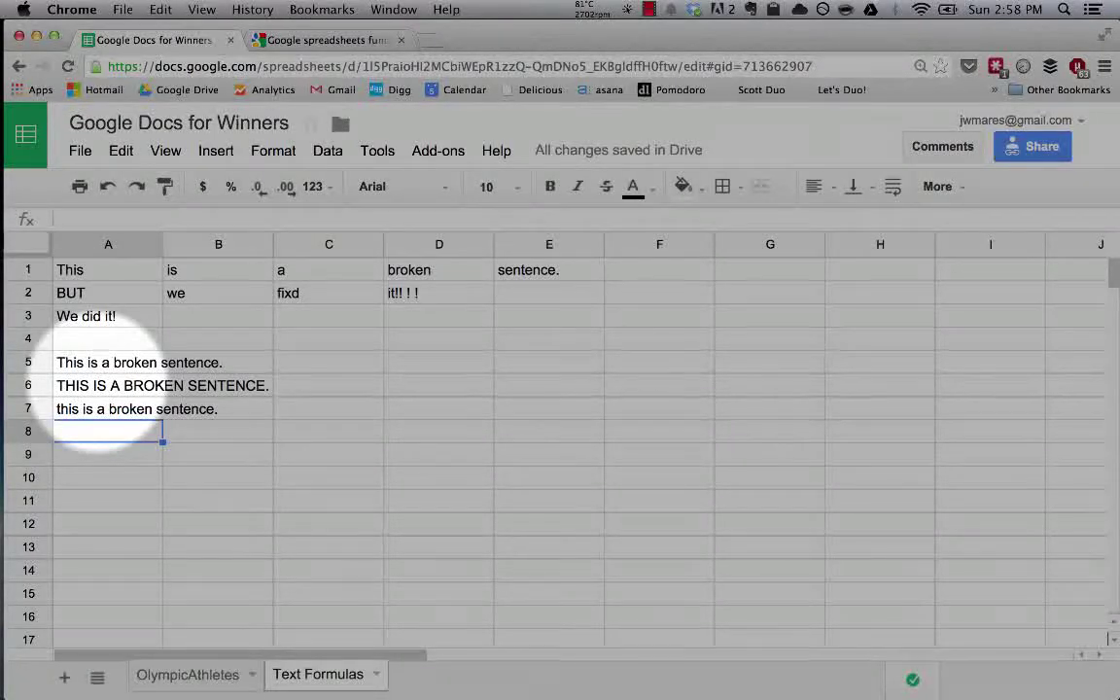
Capitalize each word of the A7 sentence in cell A8 with =PROPER(A7), and select the resulting cell
{"action": "type", "text": "=prop"}
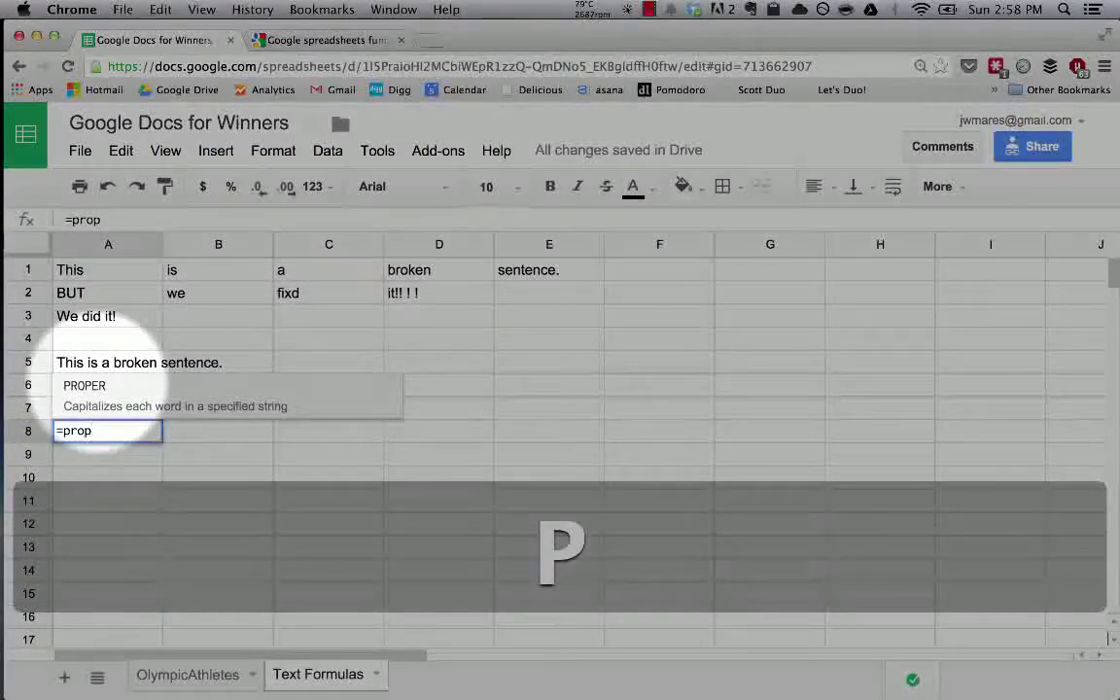
{"action": "key", "text": "Return"}
{"action": "left_click", "coordinate": [118, 411]}
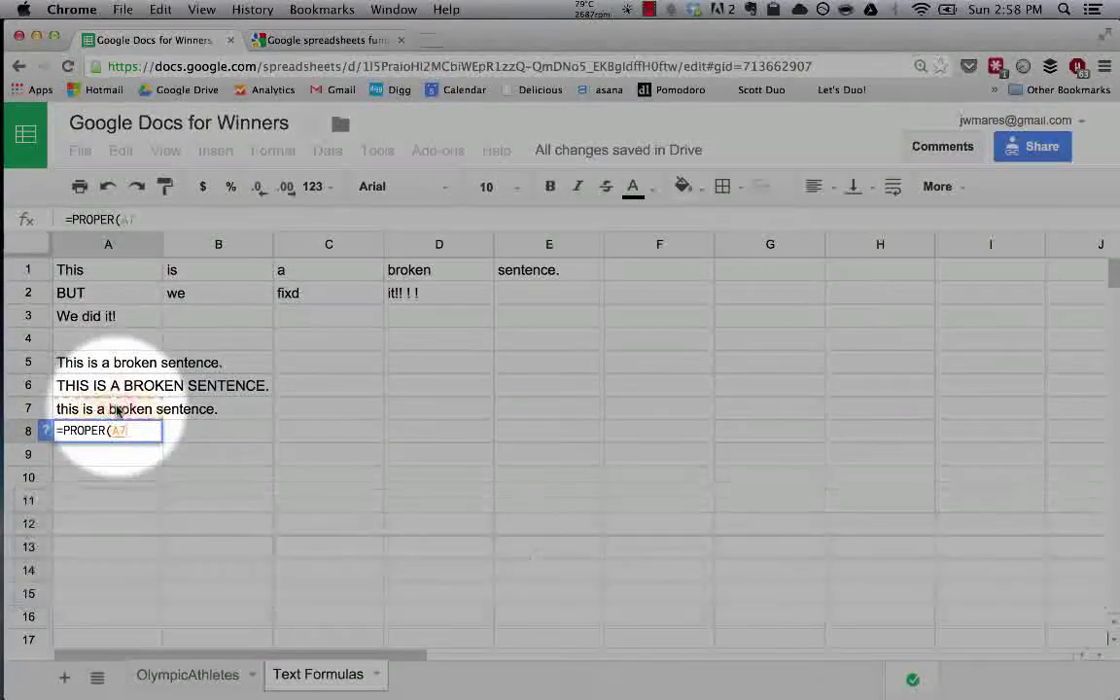
{"action": "type", "text": ")"}
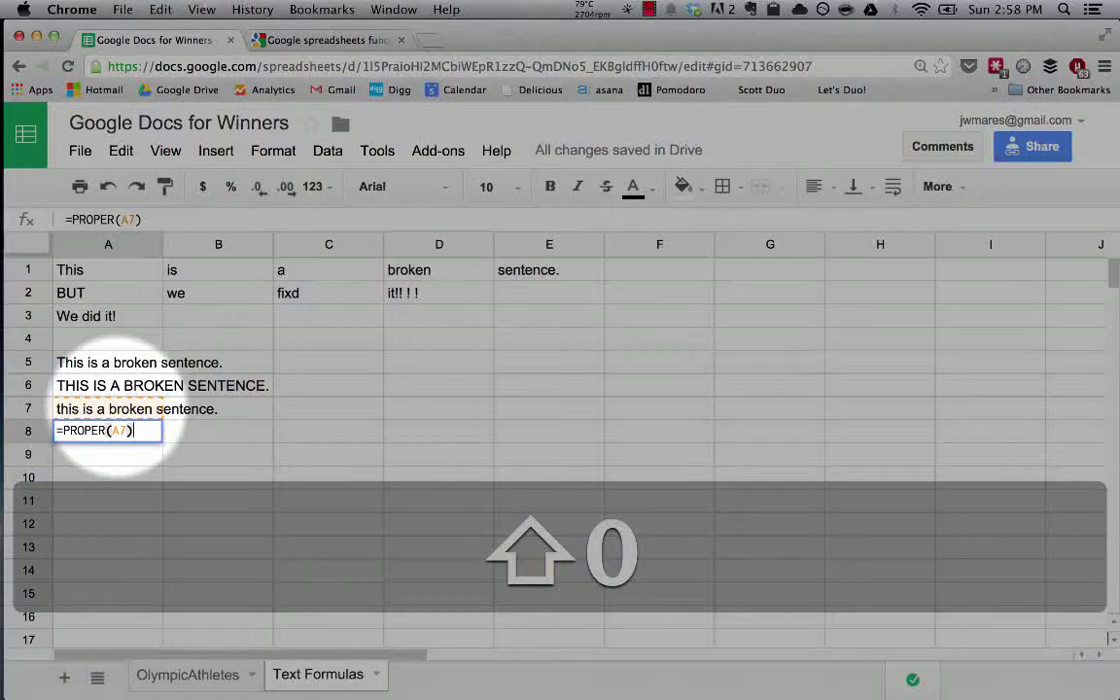
{"action": "key", "text": "Return"}
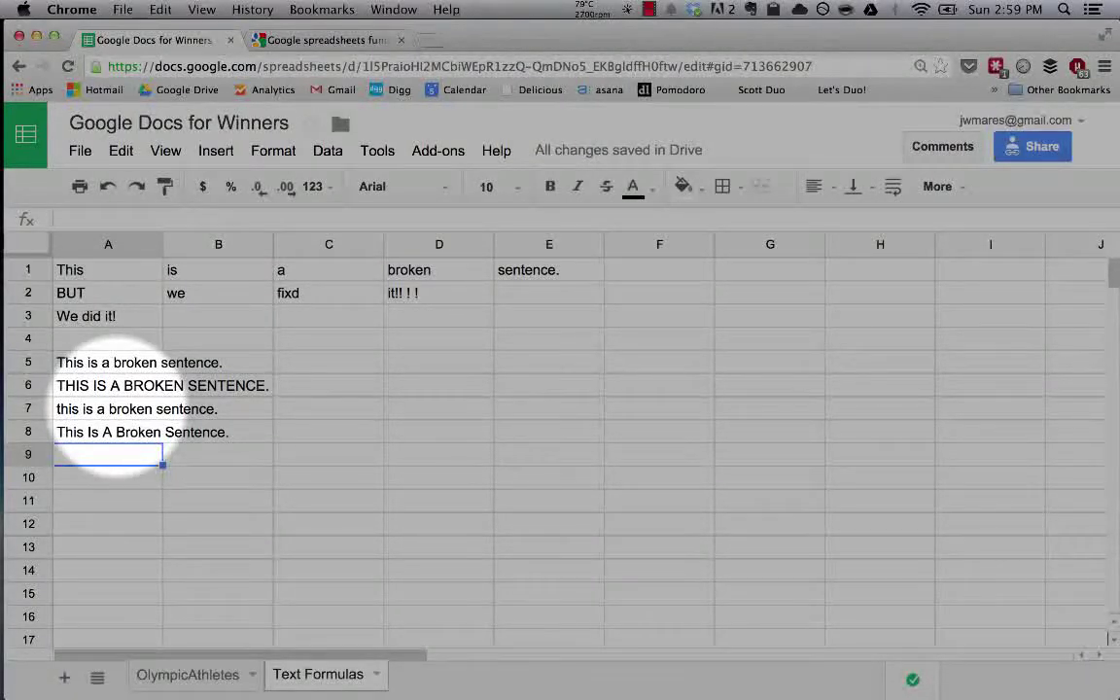
{"action": "left_click", "coordinate": [114, 433]}
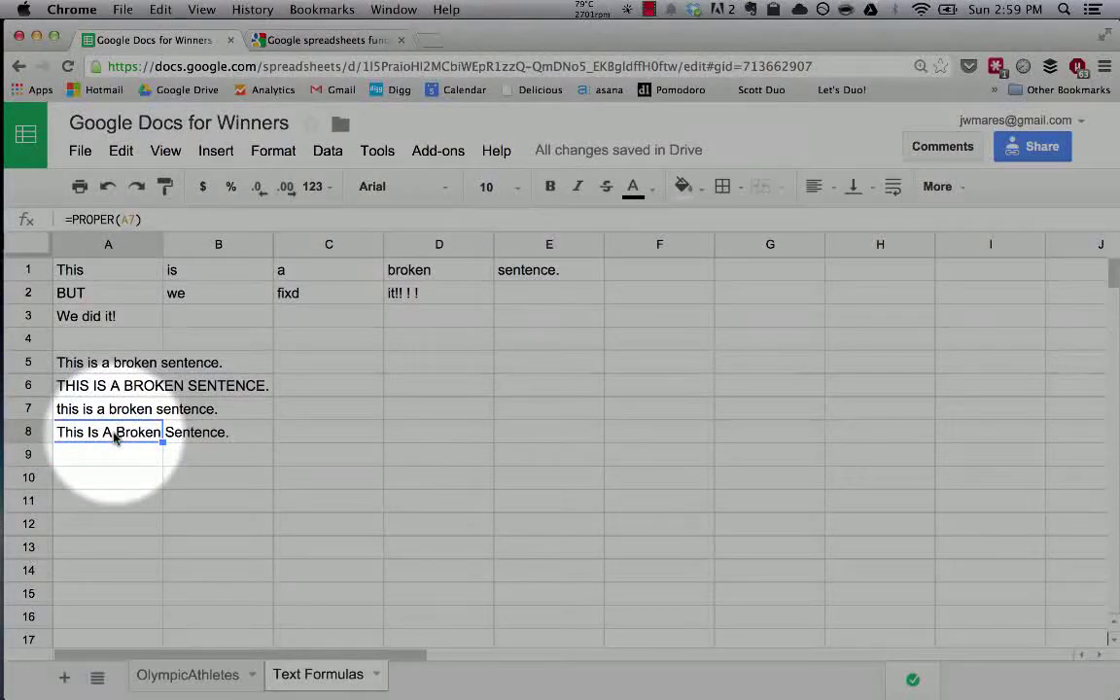
Replace the text in cell A1 with the lowercase word "this"
{"action": "left_click", "coordinate": [105, 276]}
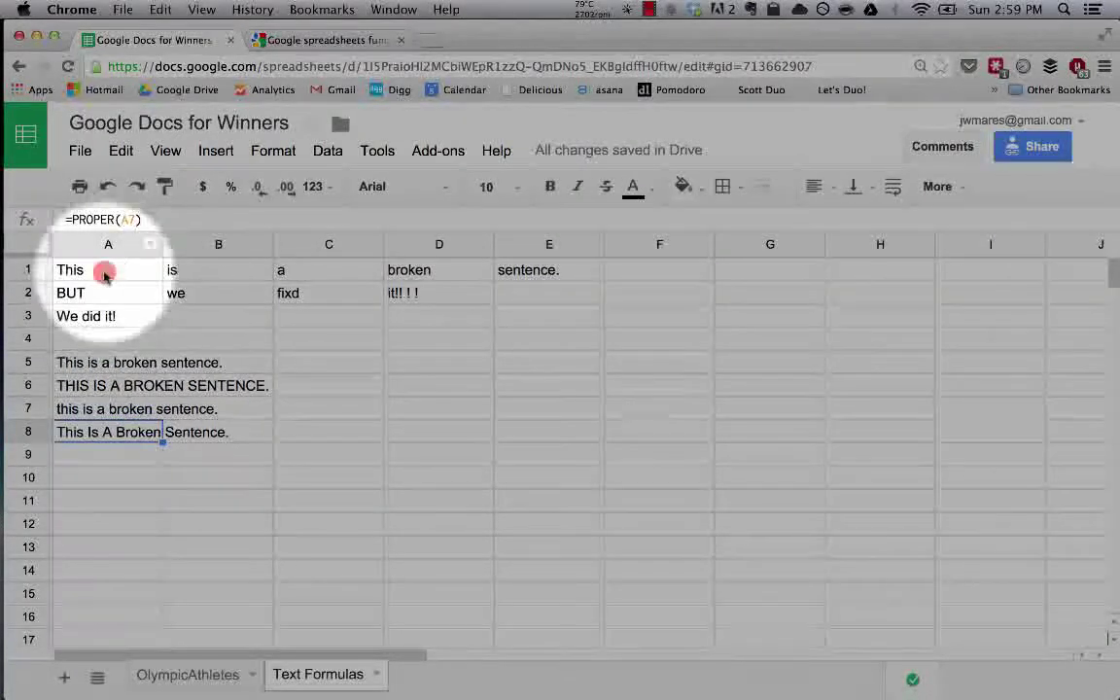
{"action": "type", "text": "this"}
{"action": "key", "text": "Return"}
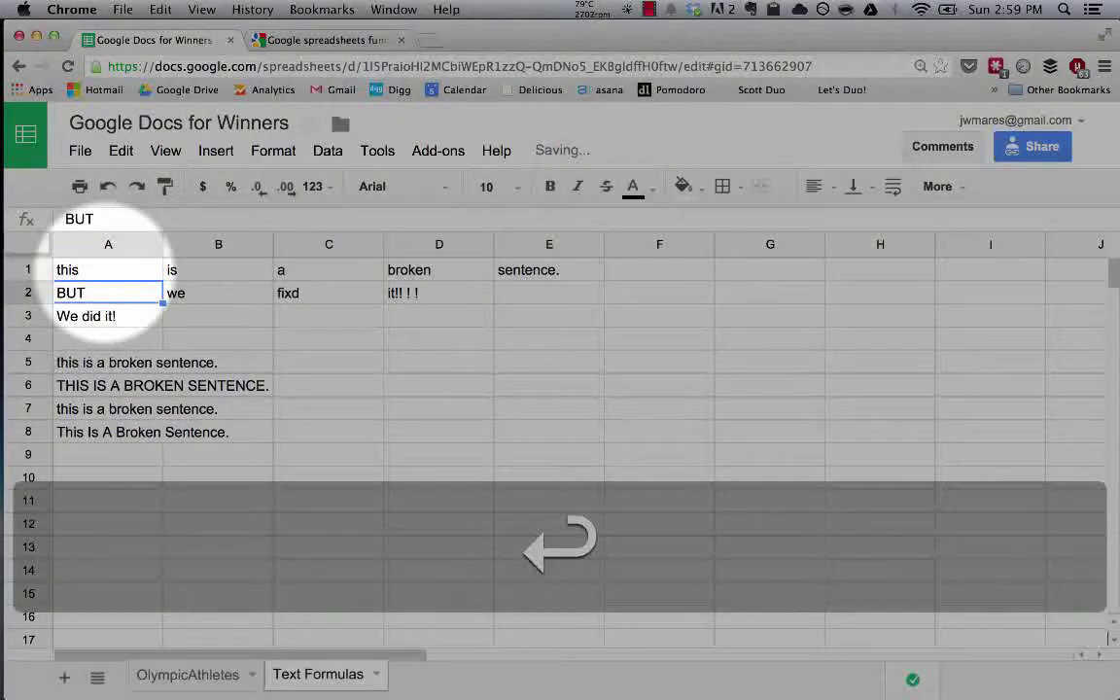
Clear the PROPER, UPPER and LOWER formulas from cells A8, A6 and A7
{"action": "left_click", "coordinate": [92, 434]}
{"action": "key", "text": "BackSpace"}
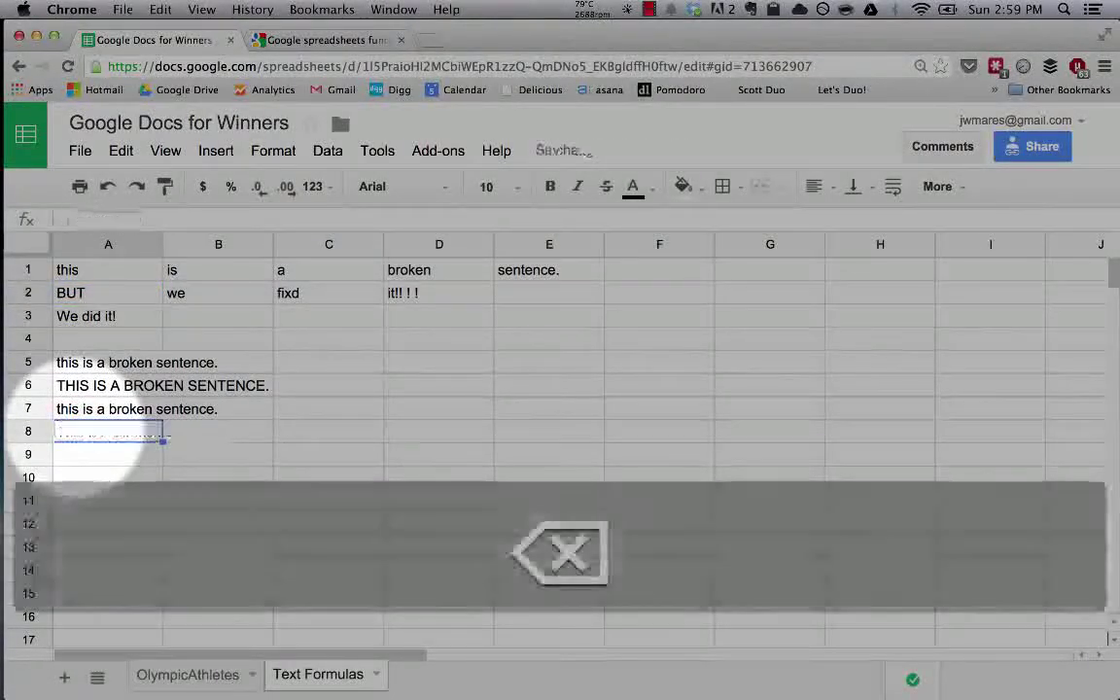
{"action": "left_click", "coordinate": [104, 395]}
{"action": "key", "text": "BackSpace"}
{"action": "key", "text": "Down"}
{"action": "key", "text": "BackSpace"}
{"action": "key", "text": "Down"}
{"action": "key", "text": "Up"}
{"action": "key", "text": "Up"}
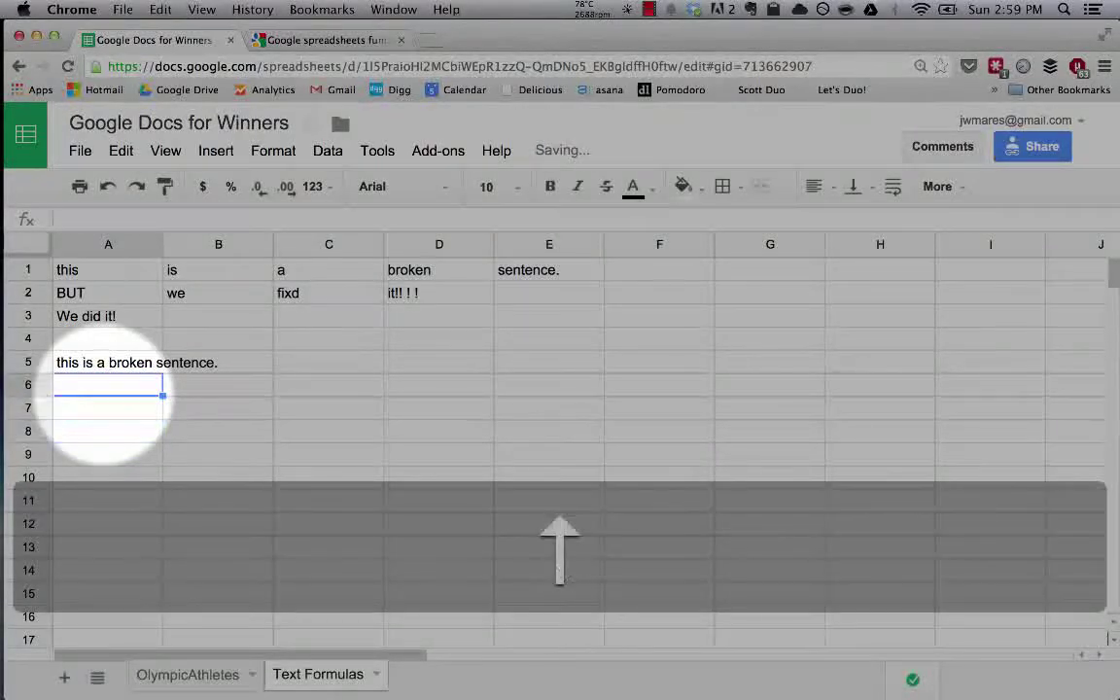
{"action": "key", "text": "Up"}
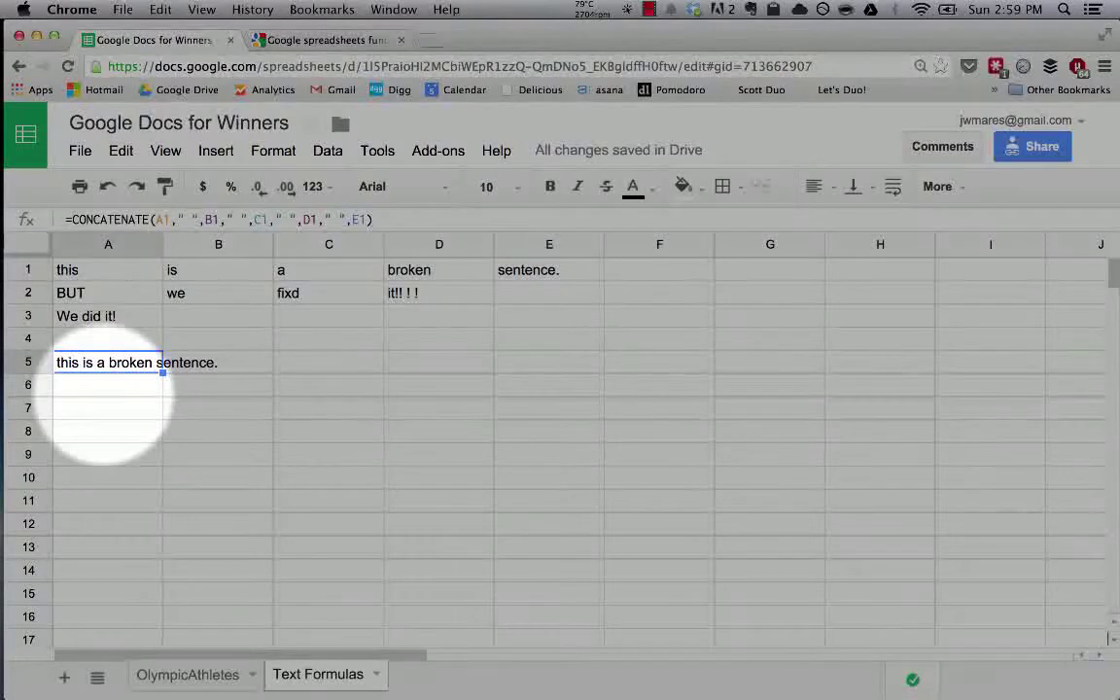
{"action": "key", "text": "Down"}
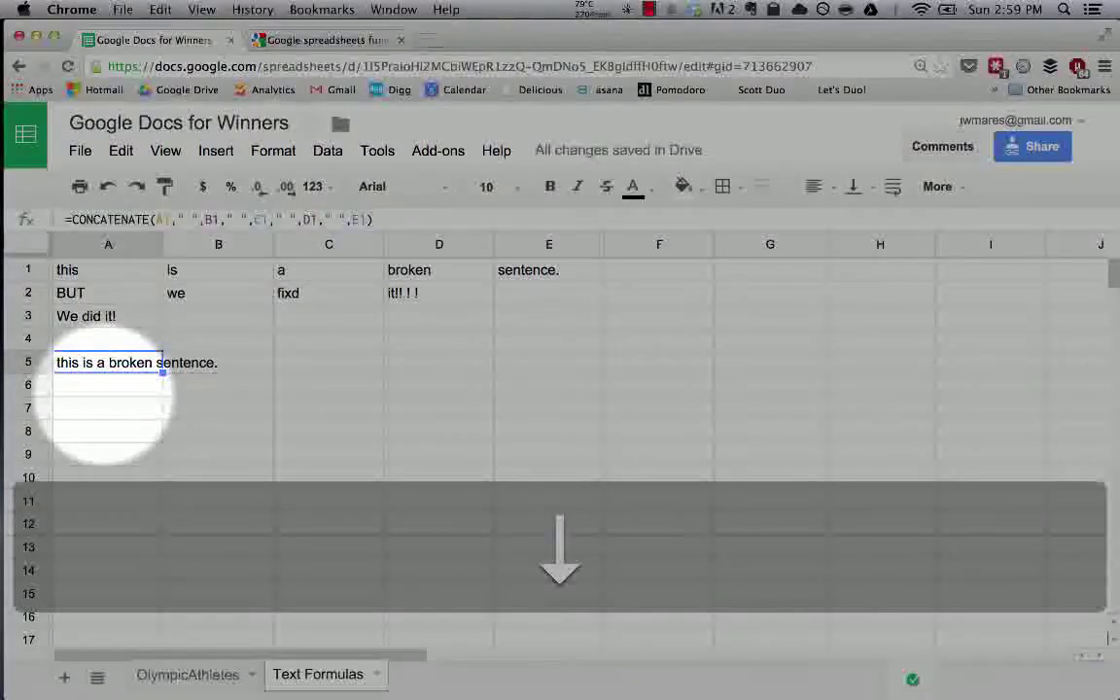
{"action": "type", "text": "="}
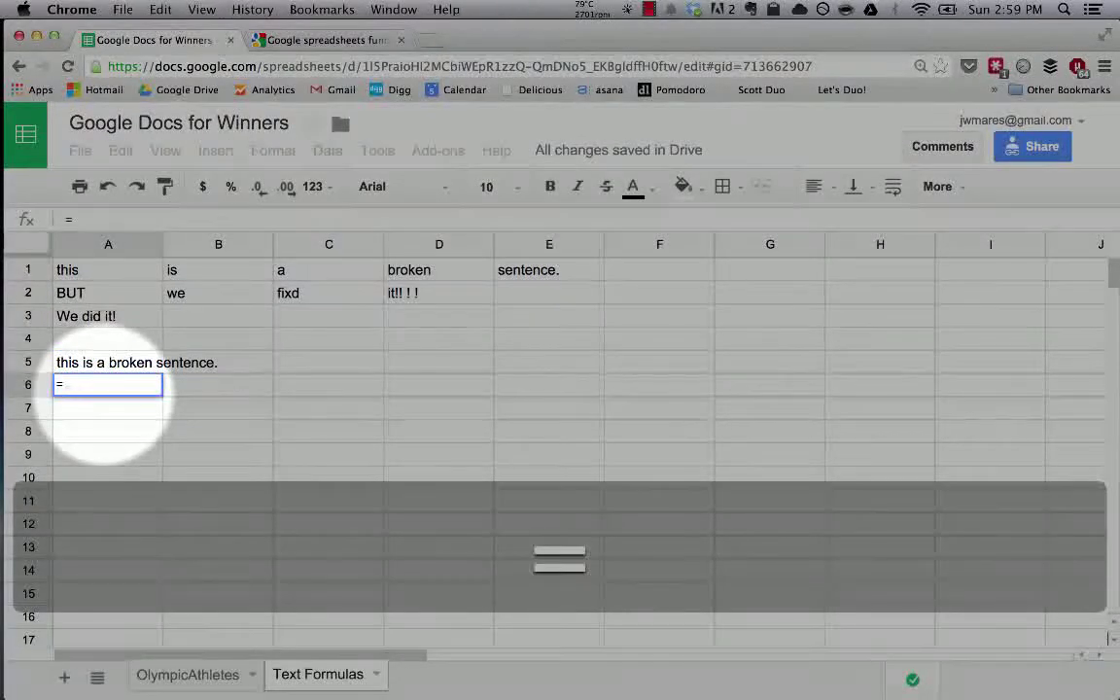
{"action": "key", "text": "BackSpace"}
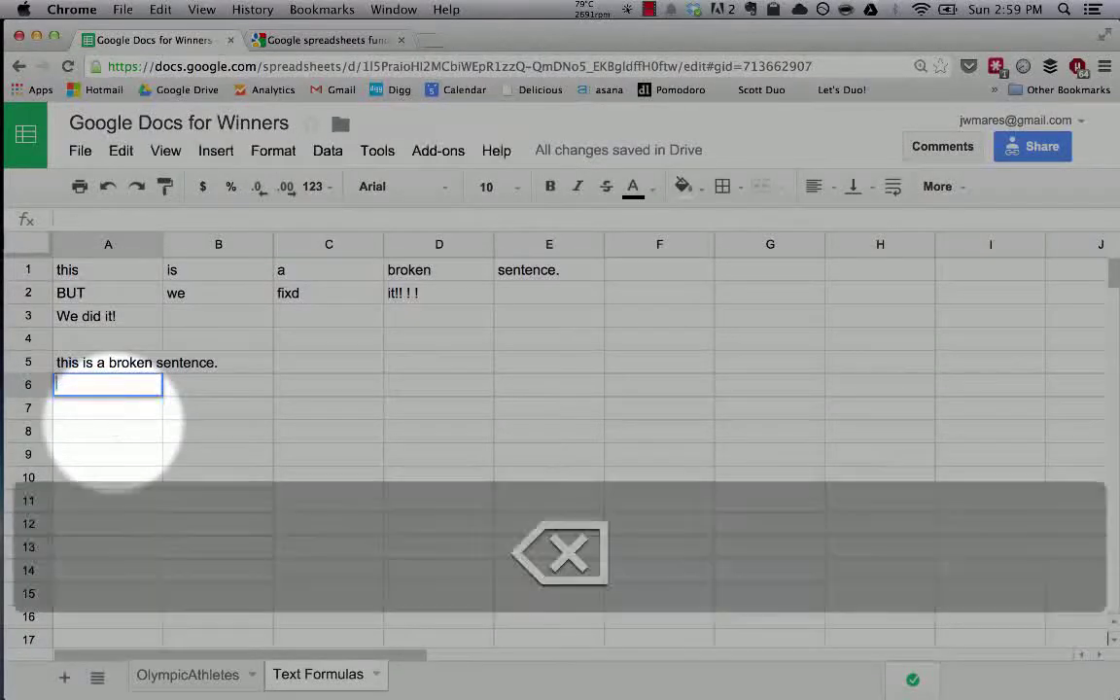
{"action": "left_click", "coordinate": [107, 361]}
{"action": "key", "text": "BackSpace"}
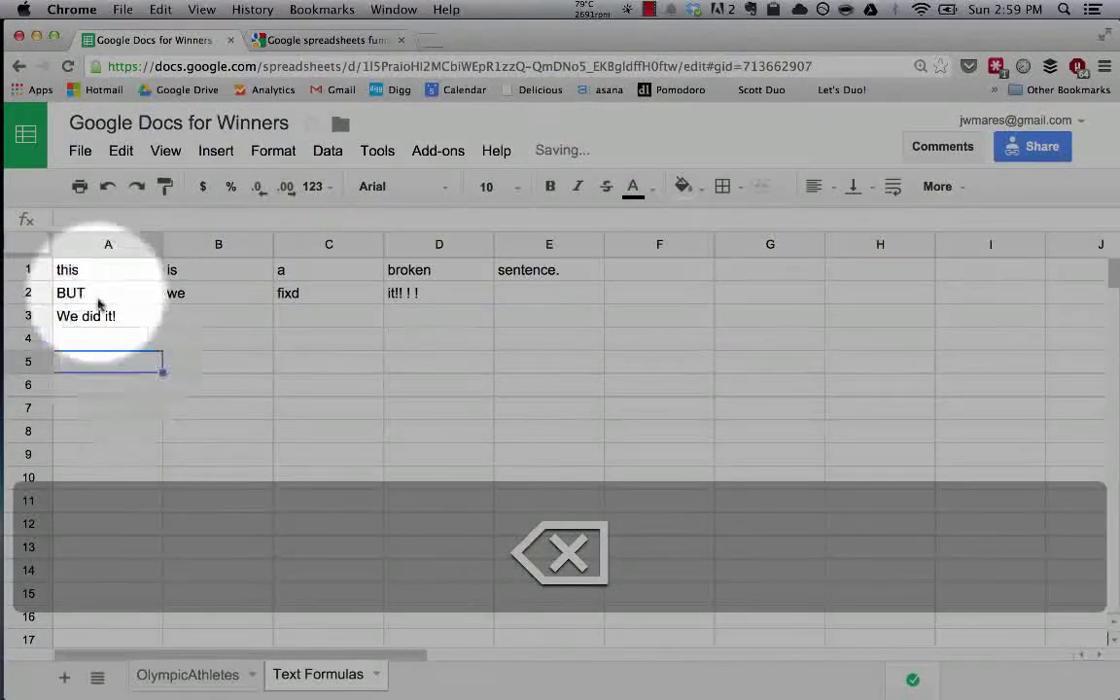
{"action": "key", "text": "super+z"}
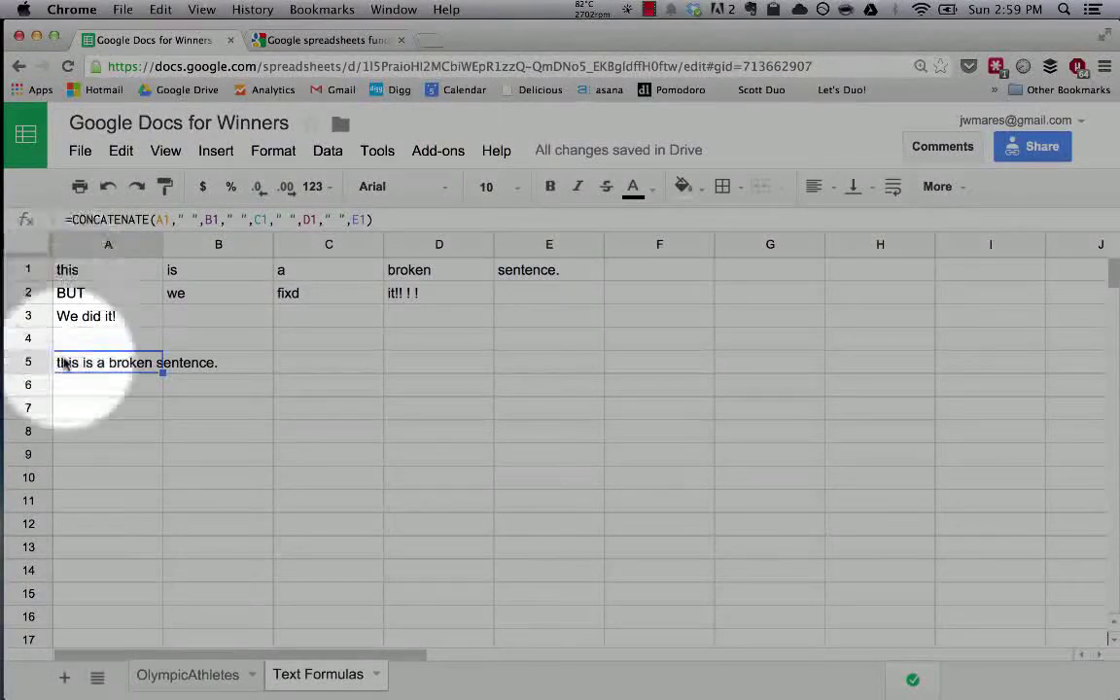
Fill the CONCATENATE formula from A5 down into A6, and clear the copied formula from A6
{"action": "left_click_drag", "start_coordinate": [168, 367], "coordinate": [131, 385]}
{"action": "left_click", "coordinate": [121, 364]}
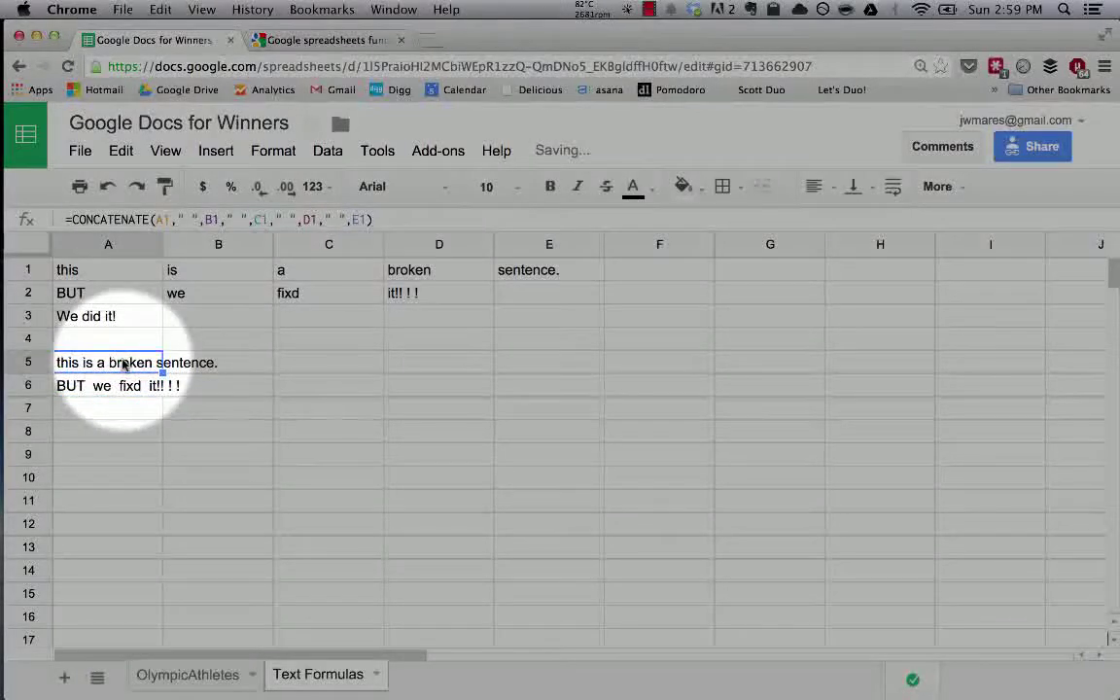
{"action": "left_click", "coordinate": [131, 387]}
{"action": "key", "text": "BackSpace"}
Wrap the A1 reference in A5's CONCATENATE formula with proper(A1) so only the first word is capitalized
{"action": "key", "text": "Up"}
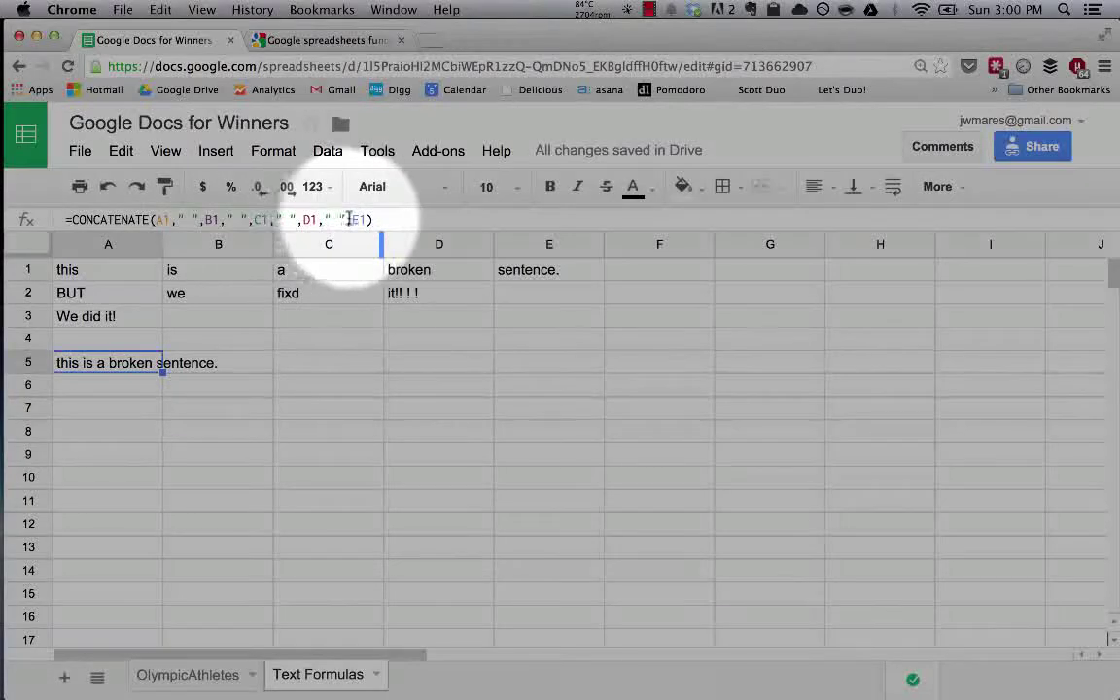
{"action": "left_click", "coordinate": [154, 220]}
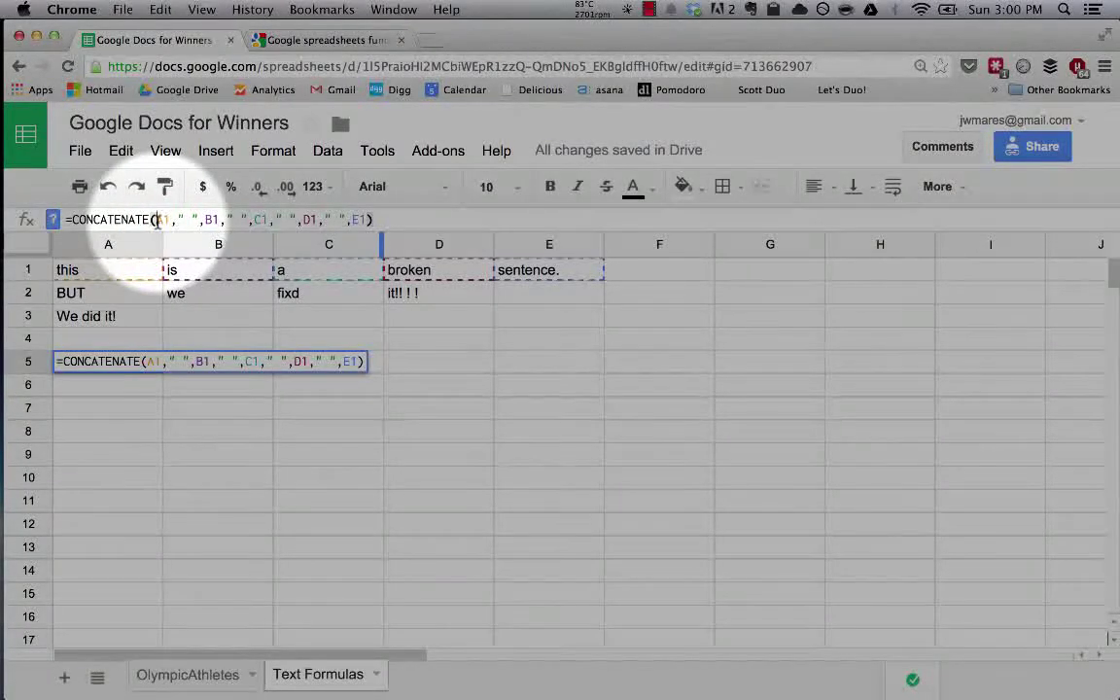
{"action": "type", "text": "proper"}
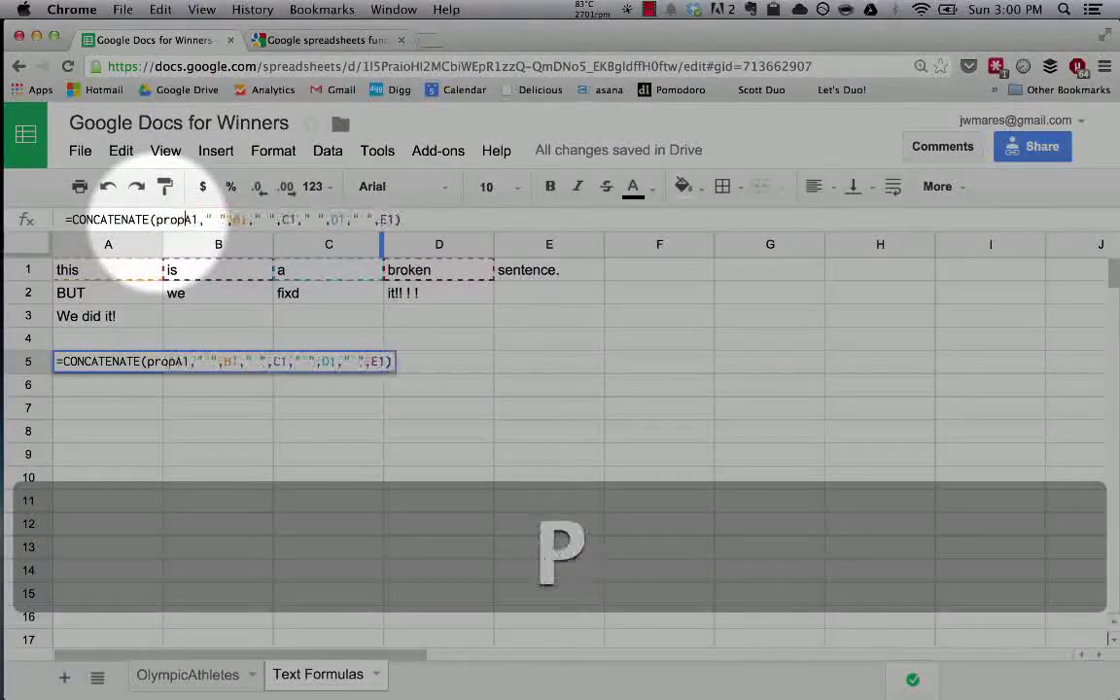
{"action": "type", "text": "("}
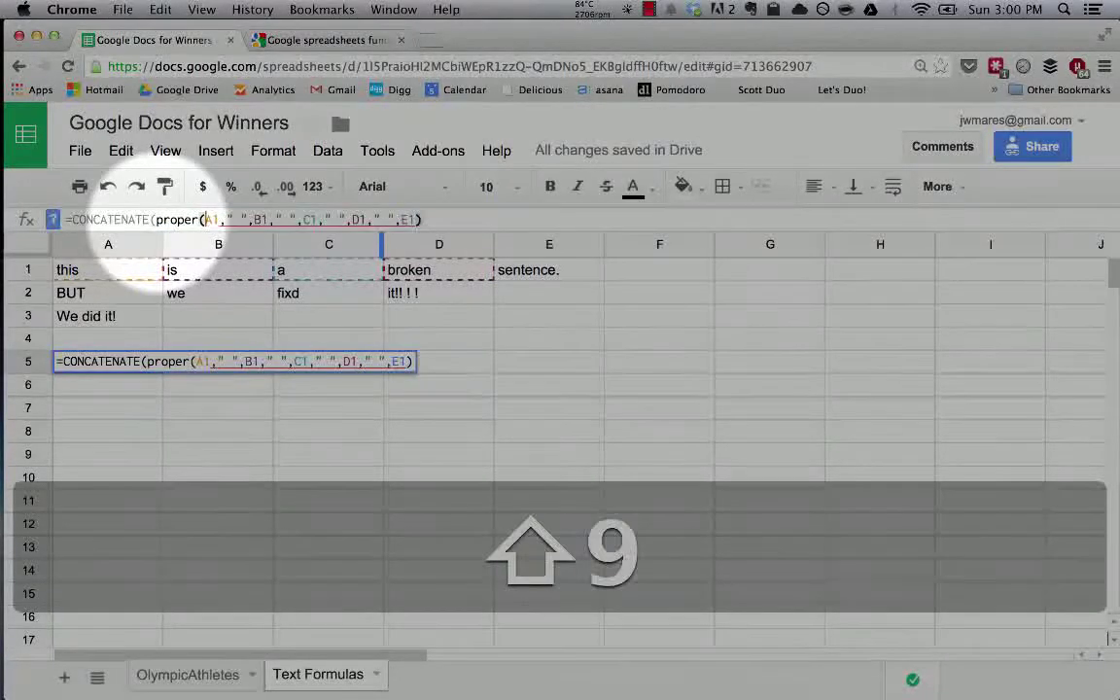
{"action": "left_click", "coordinate": [223, 220]}
{"action": "type", "text": ")"}
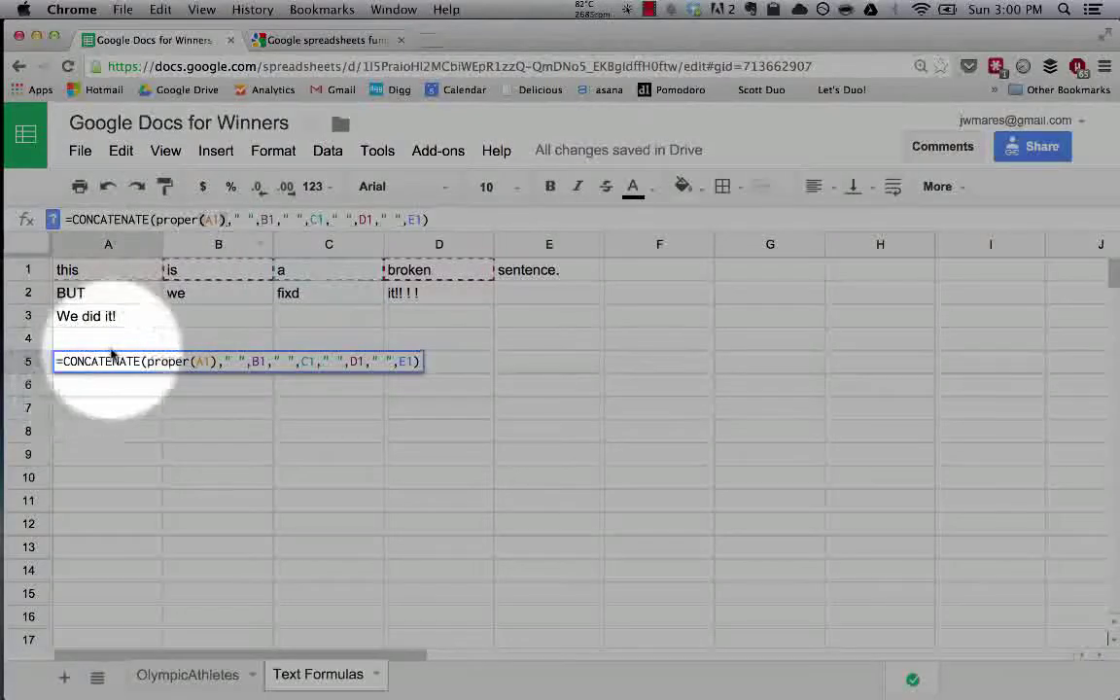
{"action": "key", "text": "Return"}
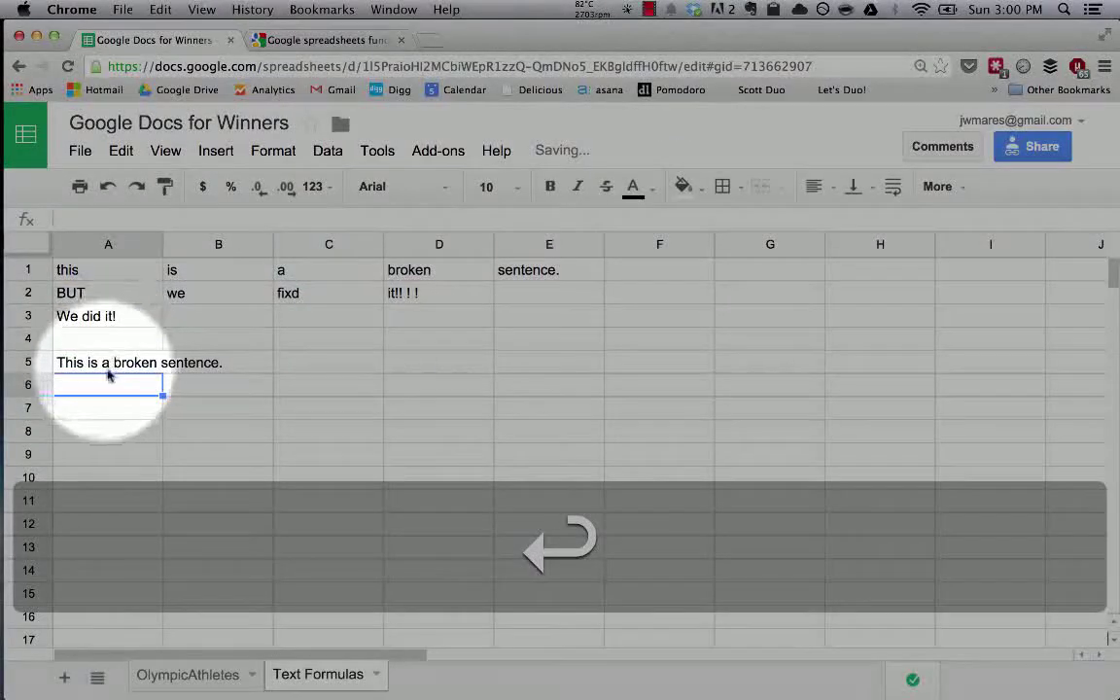
Replace the text in cell A1 with the lowercase word "chili" to test the sentence formula
{"action": "left_click", "coordinate": [85, 279]}
{"action": "type", "text": "chil"}
{"action": "key", "text": "BackSpace"}
{"action": "key", "text": "BackSpace"}
{"action": "key", "text": "BackSpace"}
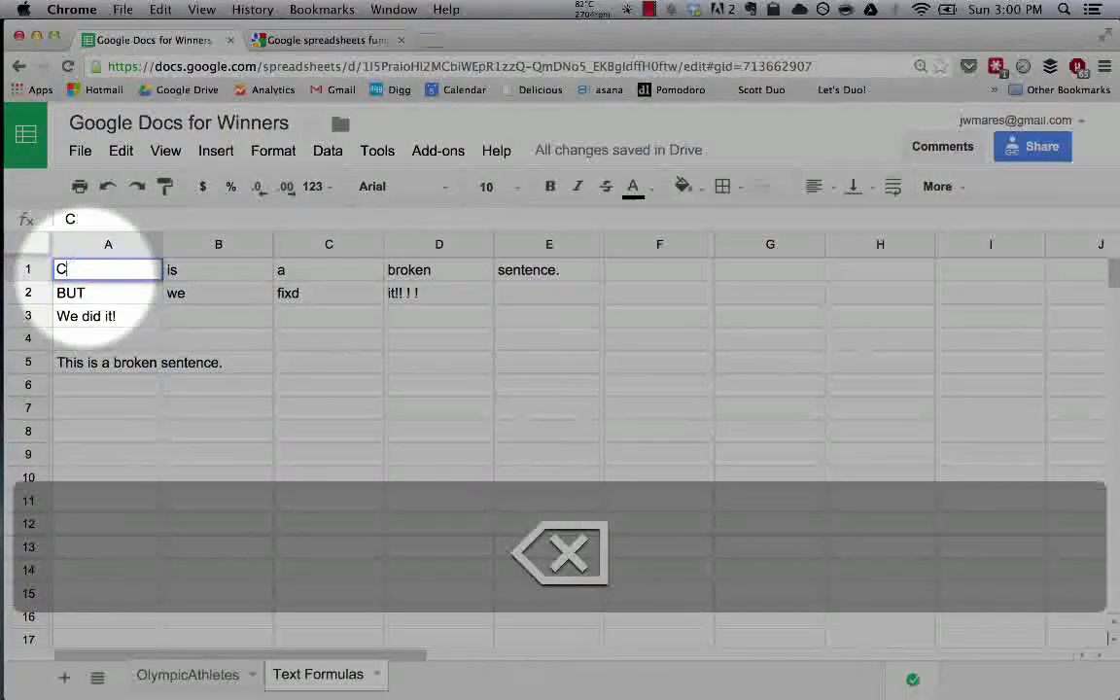
{"action": "type", "text": "hin"}
{"action": "key", "text": "BackSpace"}
{"action": "type", "text": "li"}
{"action": "key", "text": "Return"}
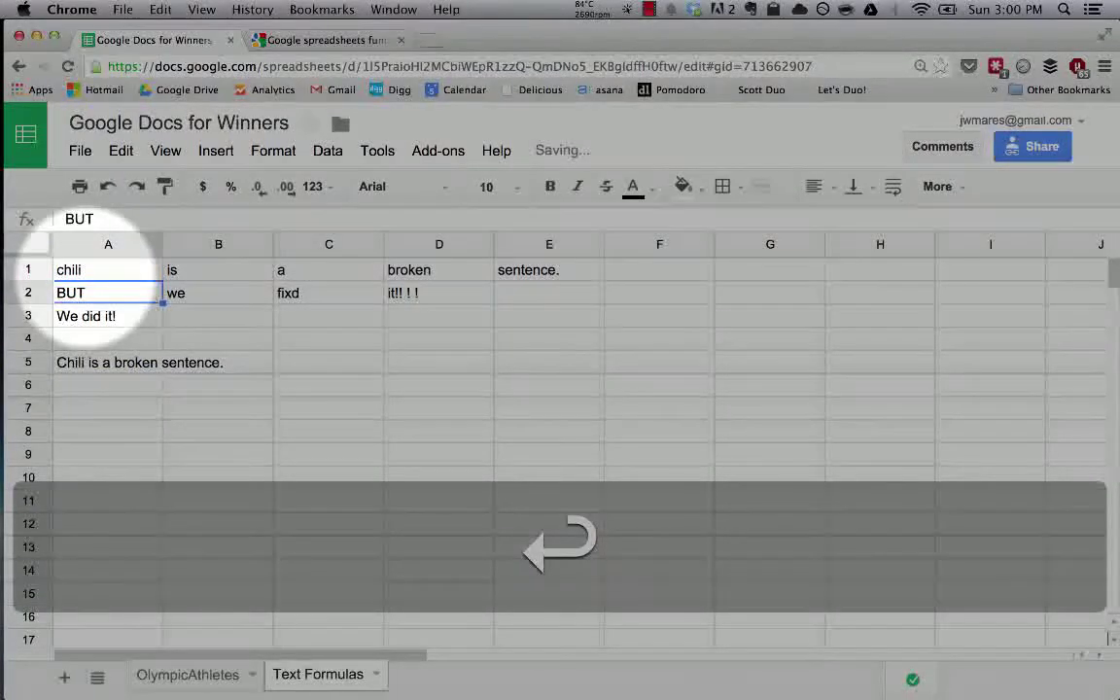
Replace the text in cell A1 with the lowercase word "alligator"
{"action": "left_click", "coordinate": [105, 271]}
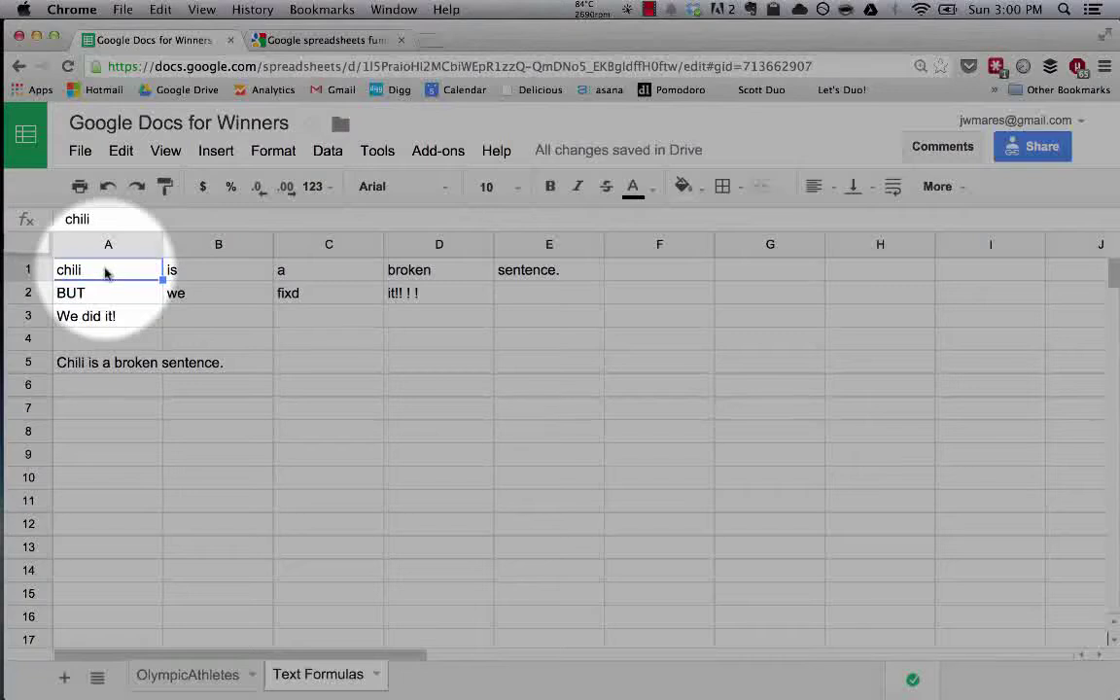
{"action": "type", "text": "alligator"}
{"action": "key", "text": "Return"}
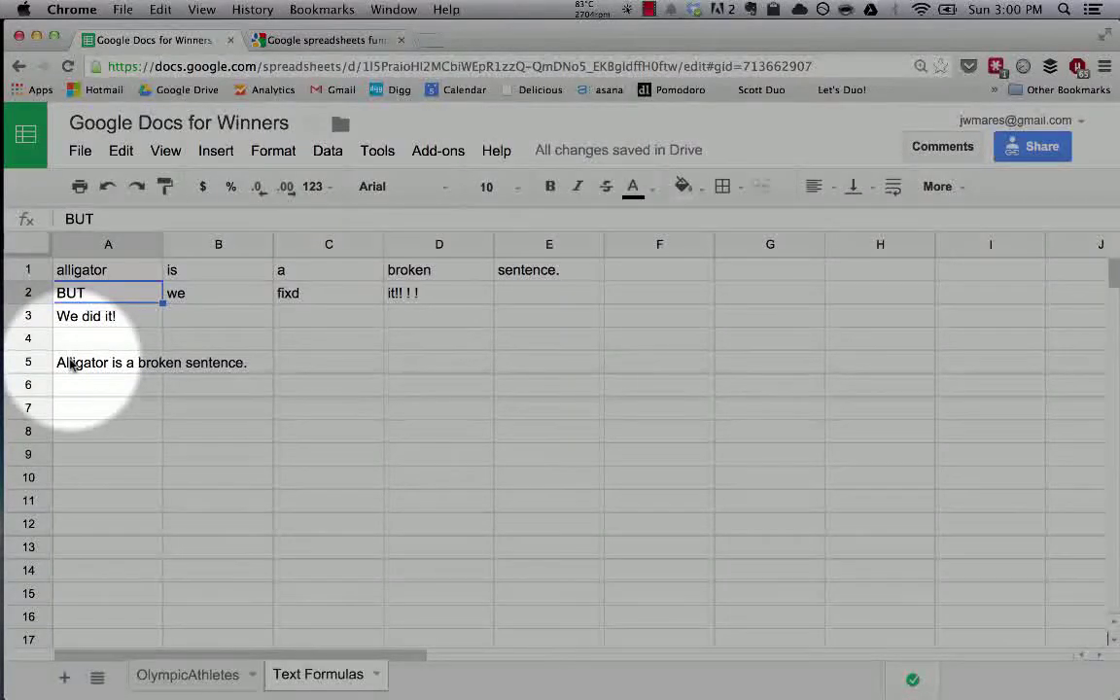
Examine the contents of A1 and the CONCATENATE formula with nested PROPER in A5, leaving A5 selected
{"action": "double_click", "coordinate": [74, 272]}
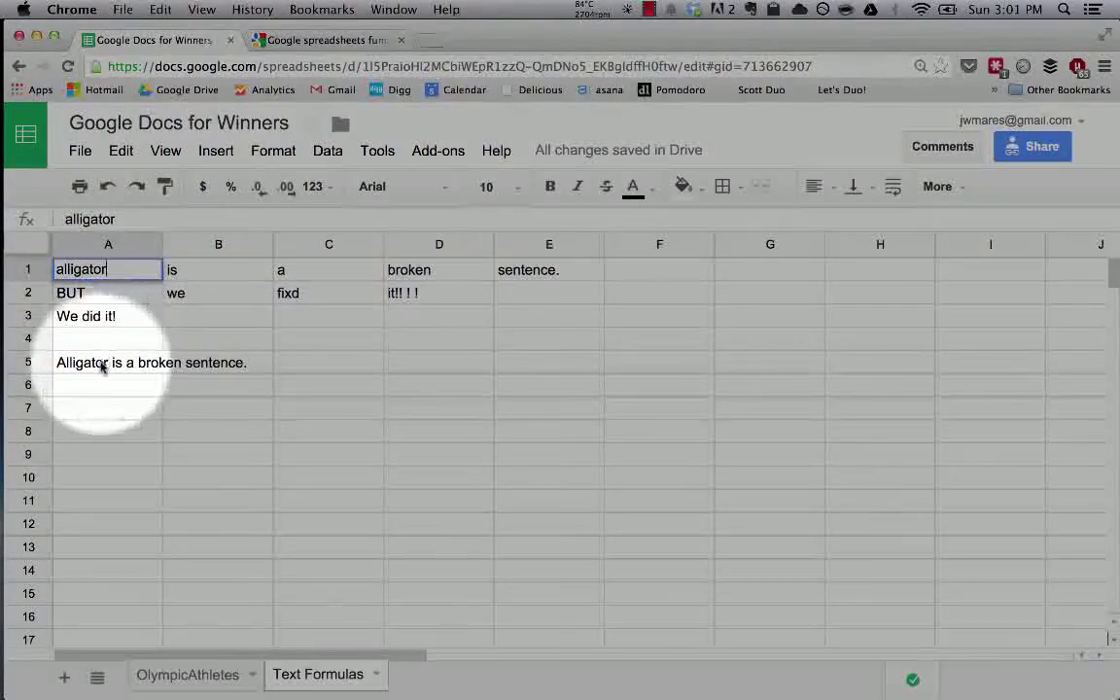
{"action": "left_click", "coordinate": [72, 367]}
{"action": "double_click", "coordinate": [72, 368]}
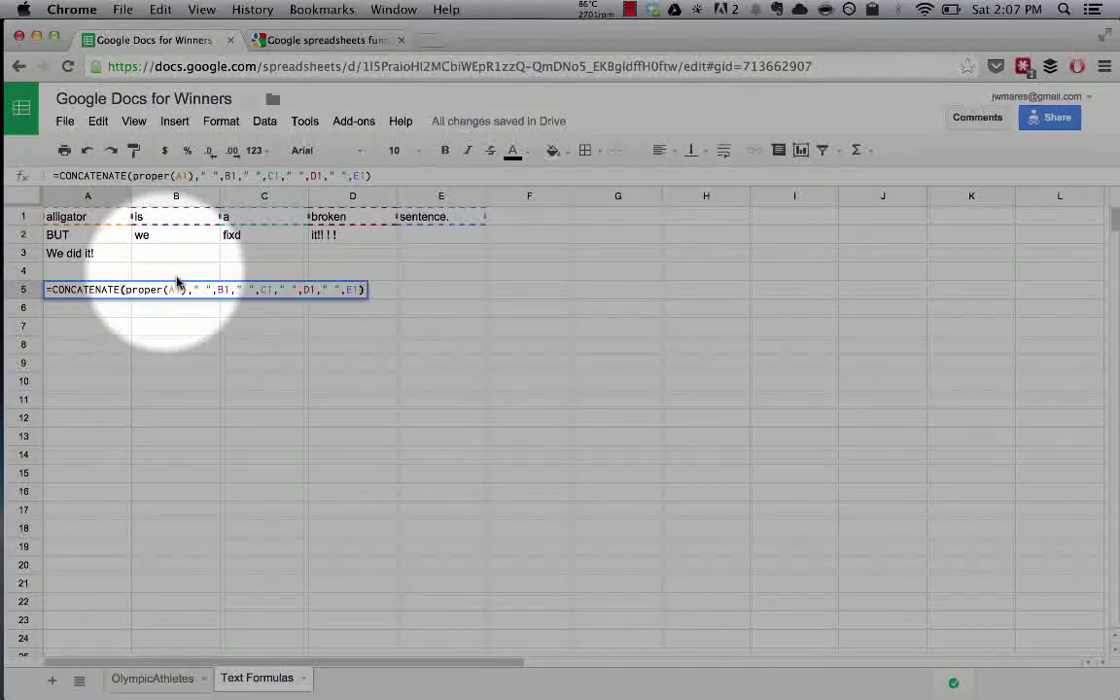
{"action": "key", "text": "Return"}
{"action": "left_click", "coordinate": [114, 296]}
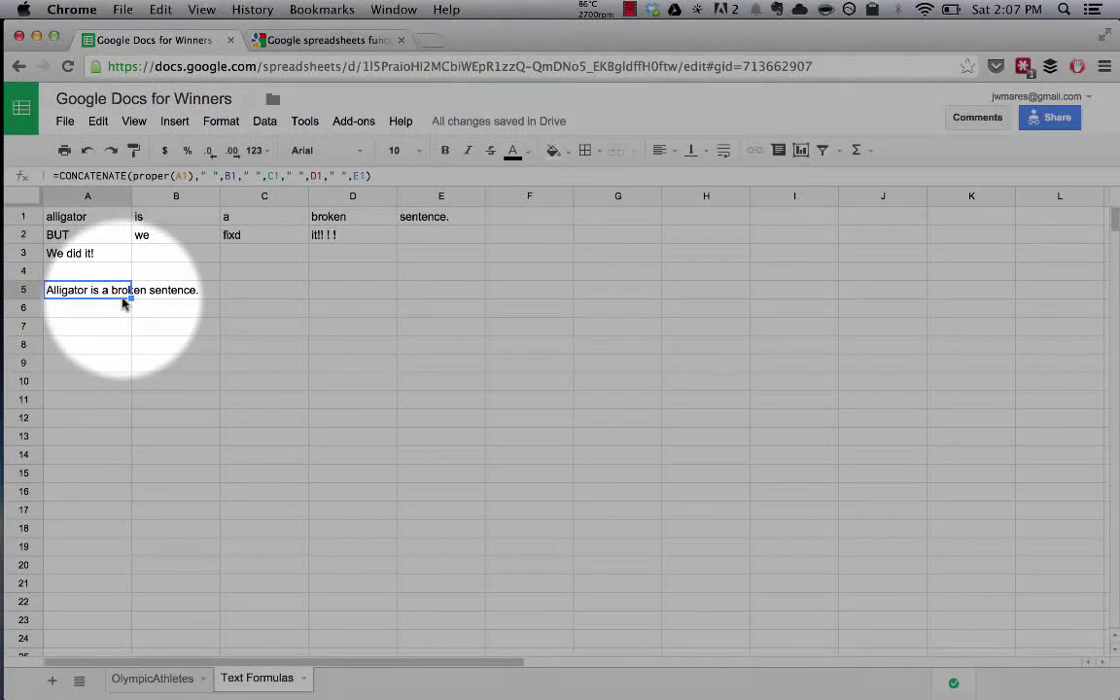